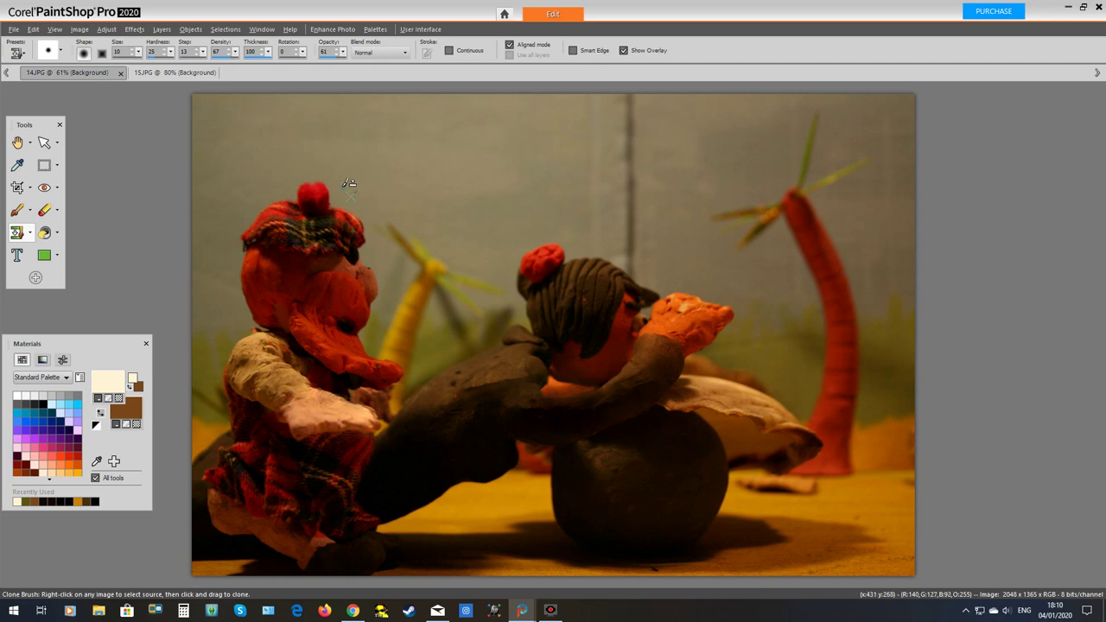
Using SmartClone, outline a patch of the dark forearm in 14.JPG and blend it onto the dark figure's arm in 15.JPG
click(30, 233)
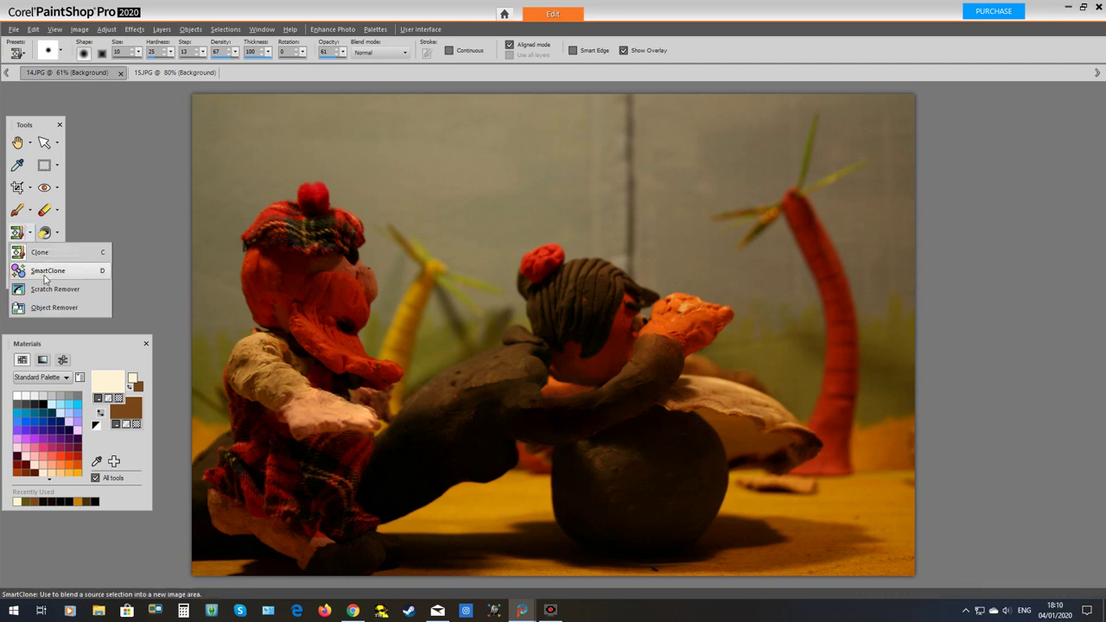
click(47, 273)
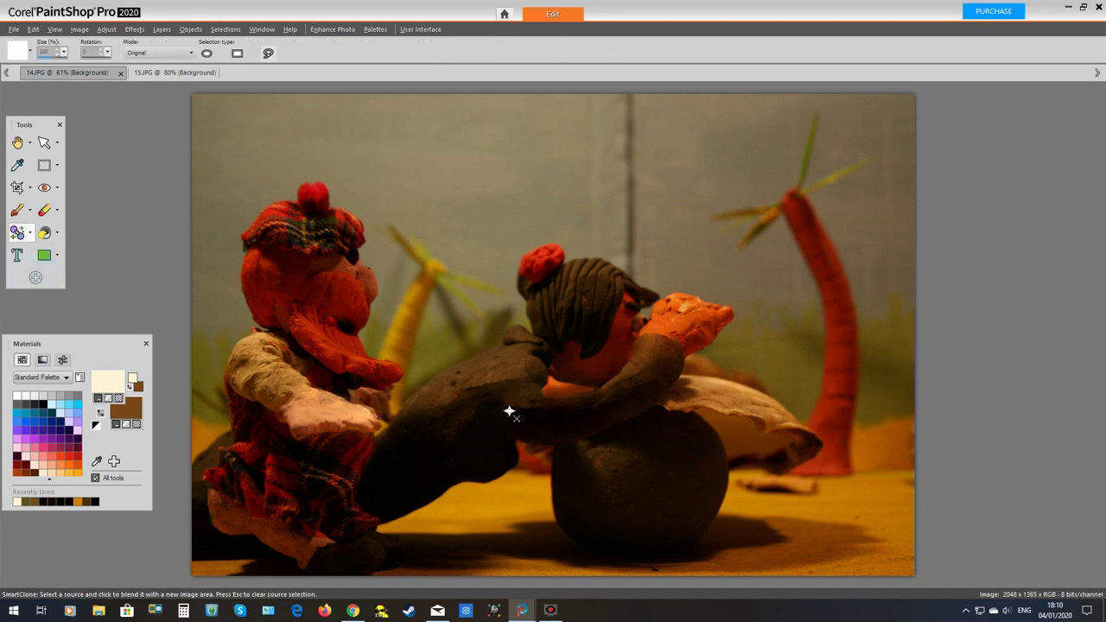
mouse_move(507, 405)
mouse_down()
mouse_move(589, 410)
mouse_move(600, 430)
mouse_move(577, 446)
mouse_move(536, 443)
mouse_move(510, 435)
mouse_move(509, 417)
mouse_up()
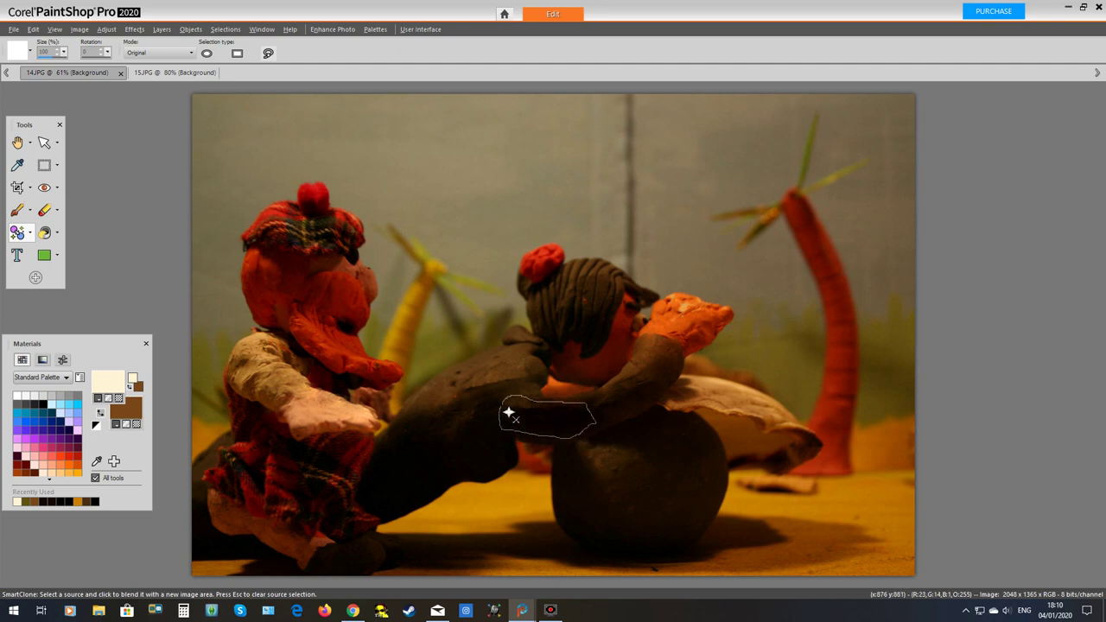
click(192, 73)
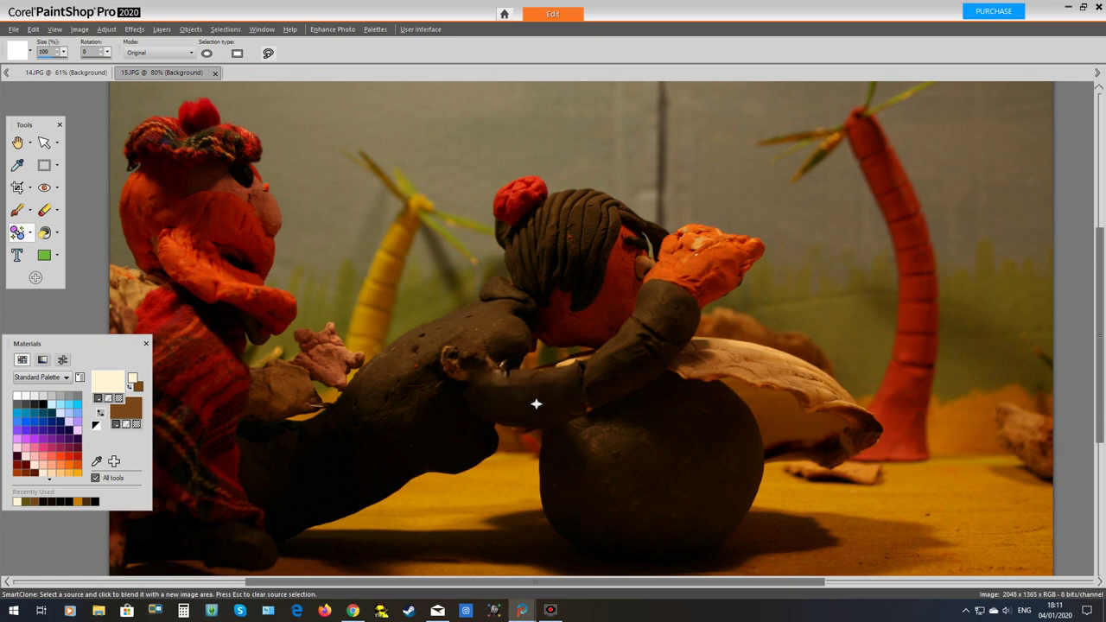
click(536, 402)
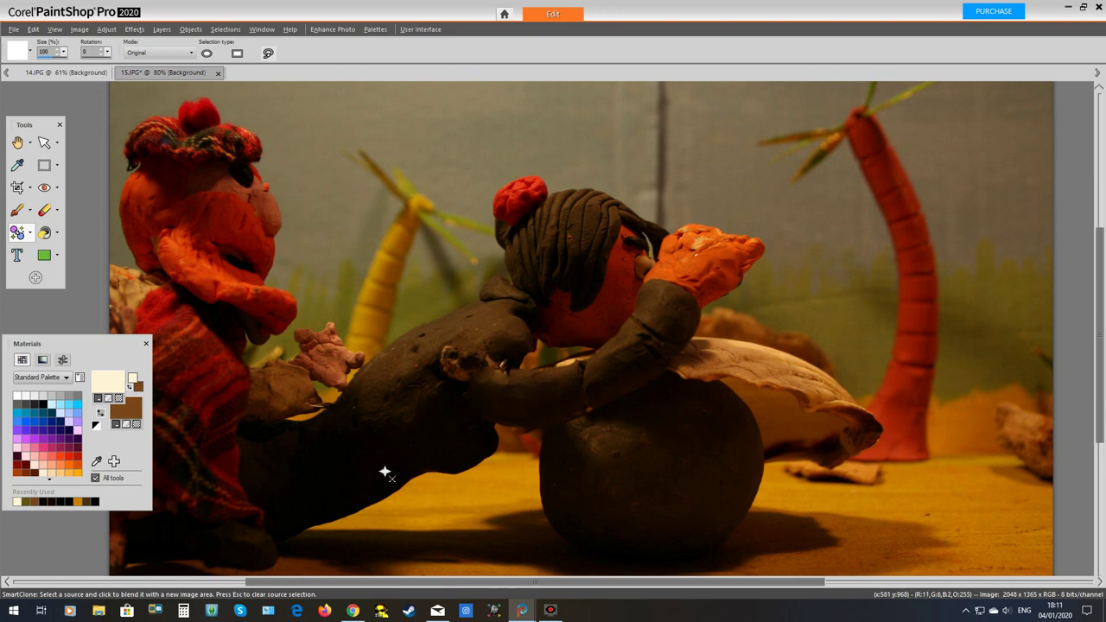
Sample the forearm near the elbow in 14.JPG and blend it over the arm just above the dark ball in 15.JPG
click(69, 73)
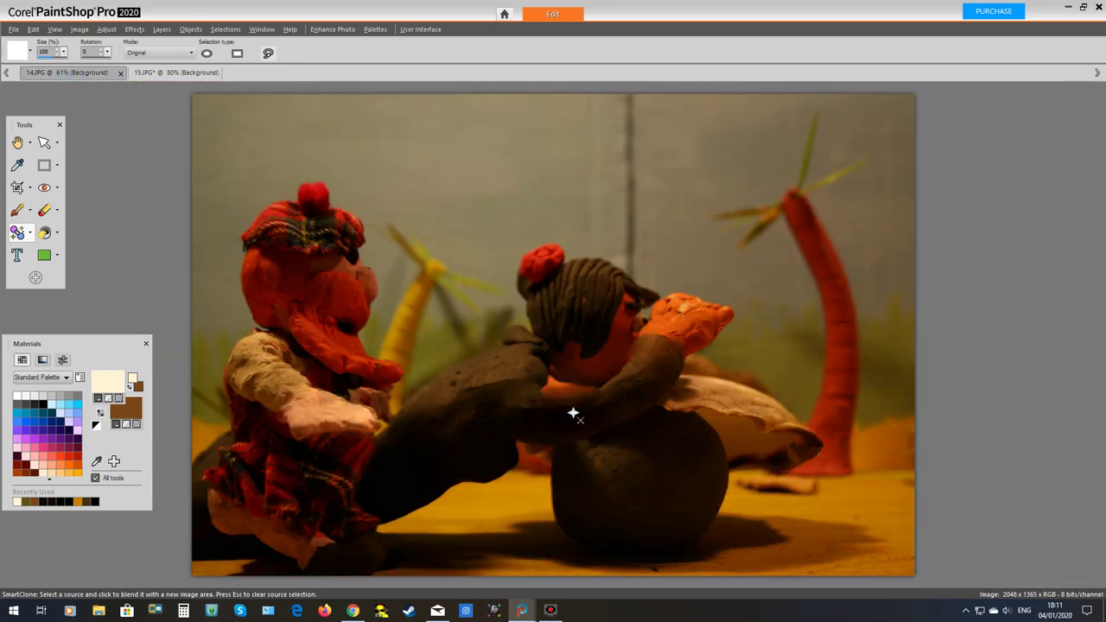
mouse_move(566, 407)
mouse_down()
mouse_move(619, 397)
mouse_move(624, 412)
mouse_move(583, 438)
mouse_move(568, 432)
mouse_move(573, 416)
mouse_up()
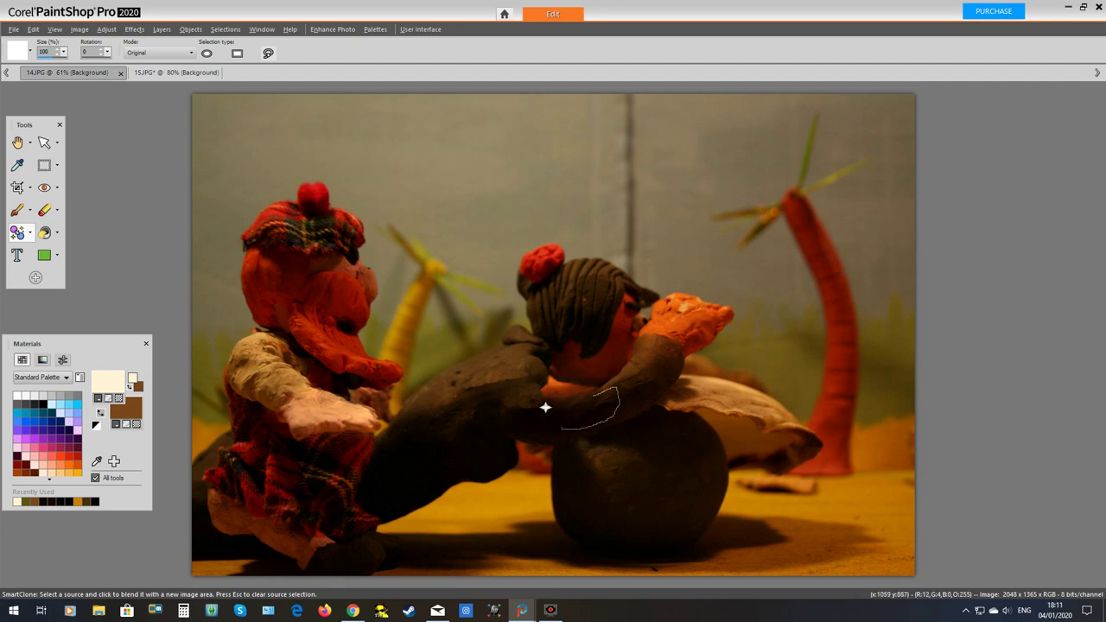
click(173, 74)
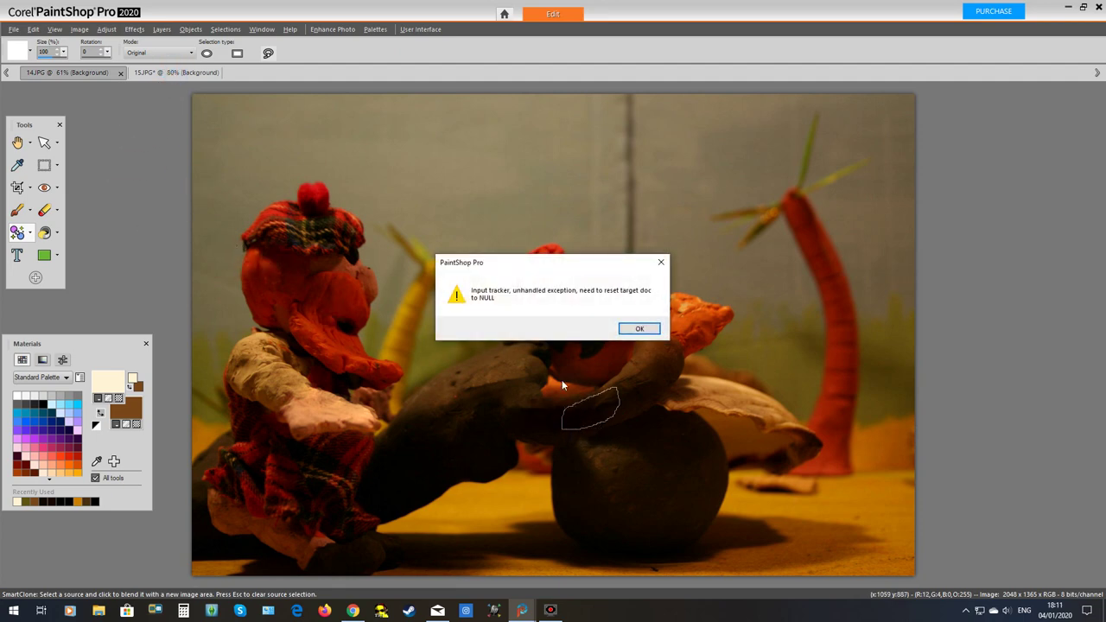
click(644, 330)
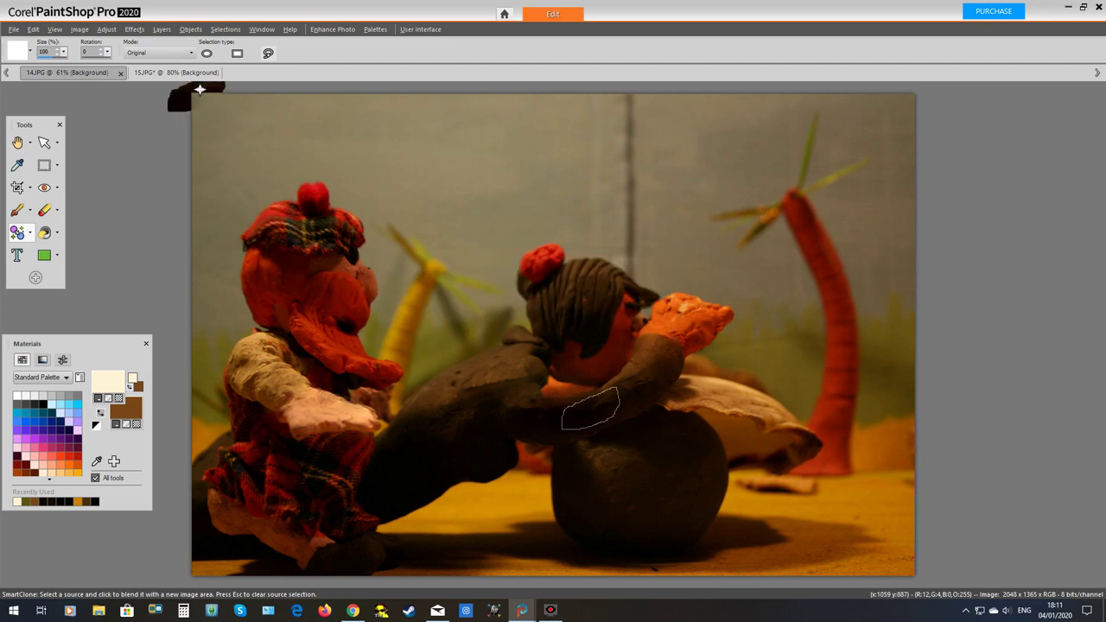
click(192, 74)
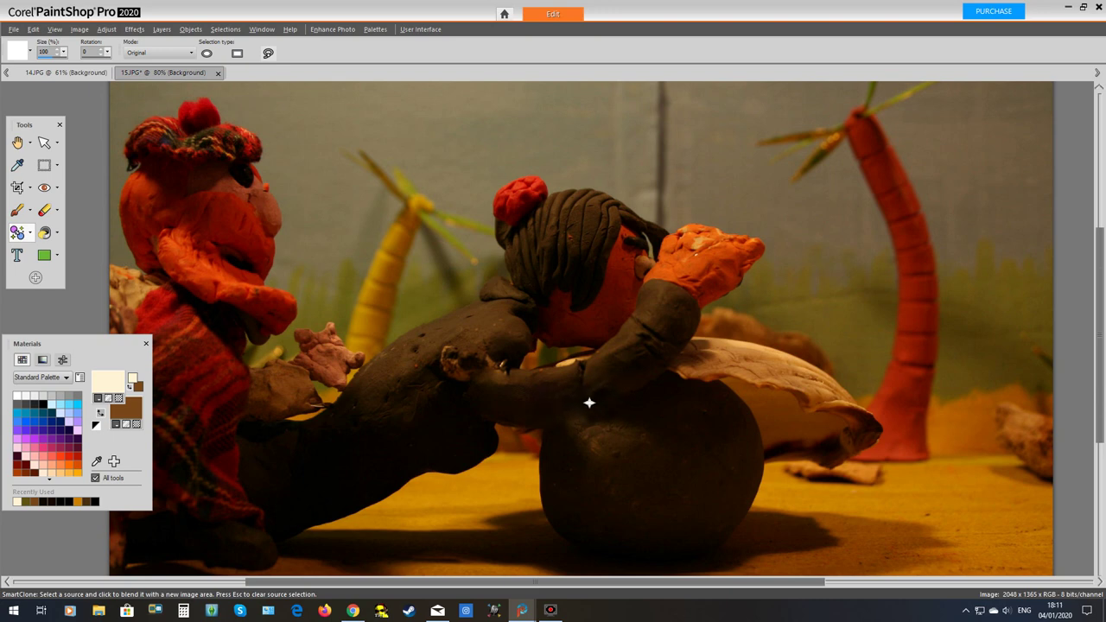
click(584, 397)
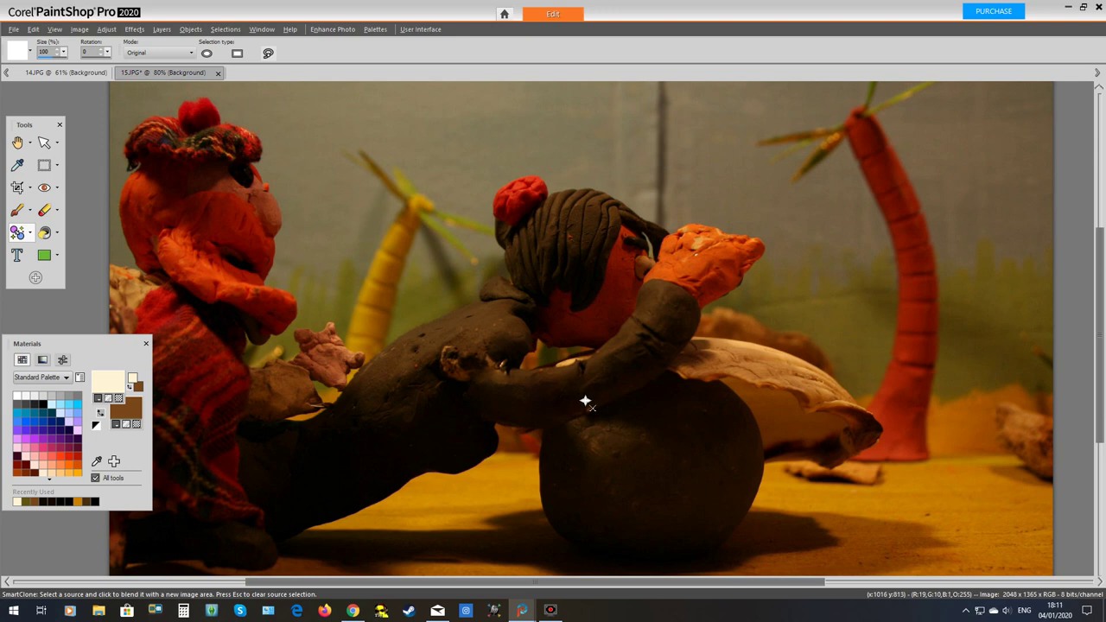
Sample the dark clay where the arm meets the torso in 14.JPG and blend it over the rough joint in 15.JPG
click(59, 74)
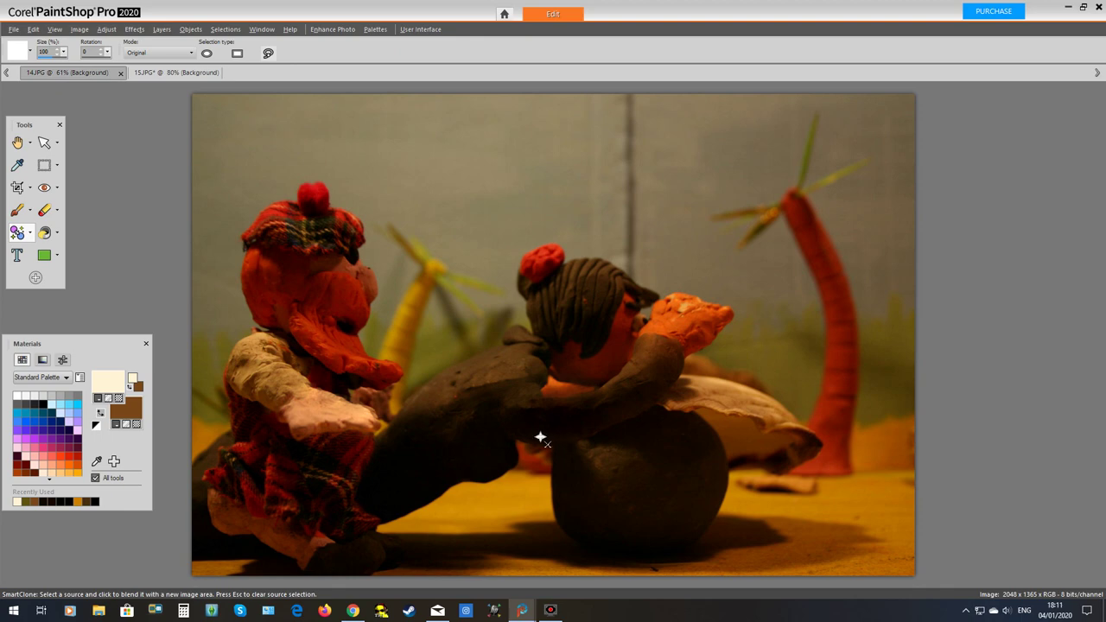
mouse_move(539, 424)
mouse_down()
mouse_move(482, 434)
mouse_move(469, 427)
mouse_move(471, 410)
mouse_move(524, 392)
mouse_move(539, 431)
mouse_up()
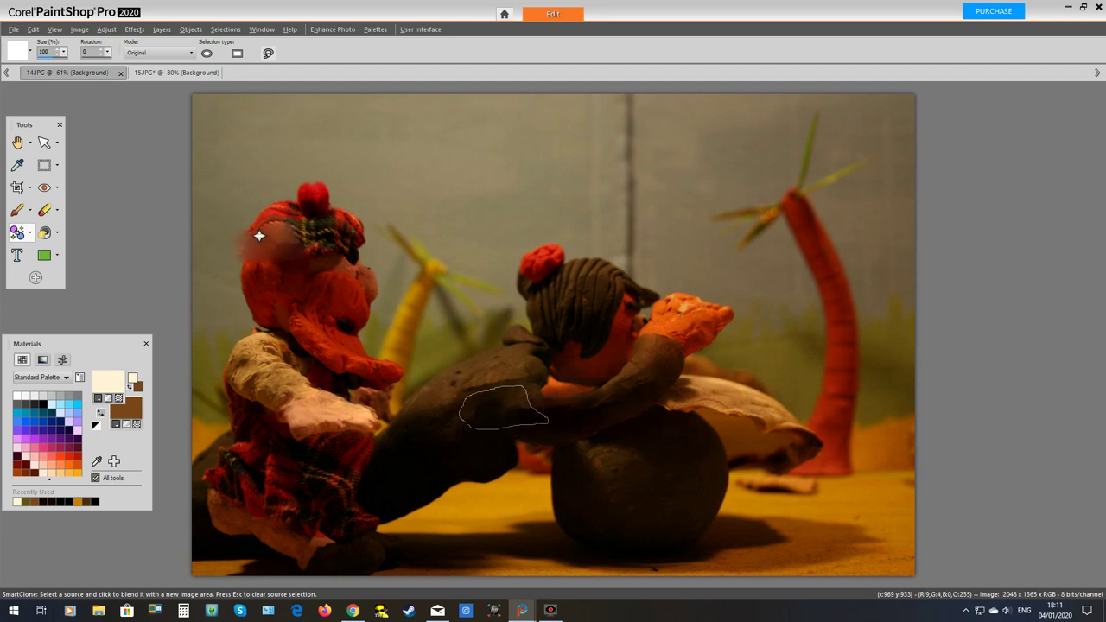
click(198, 75)
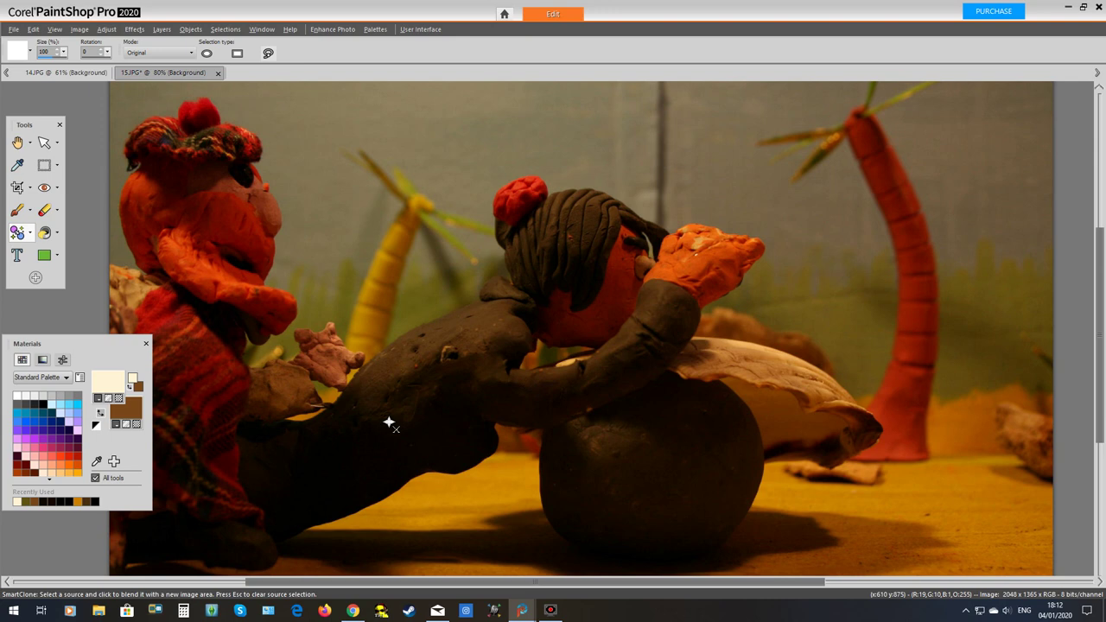
Sample the dark torso beside the shoulder in 14.JPG and blend it over the remaining hole on the torso in 15.JPG
click(78, 73)
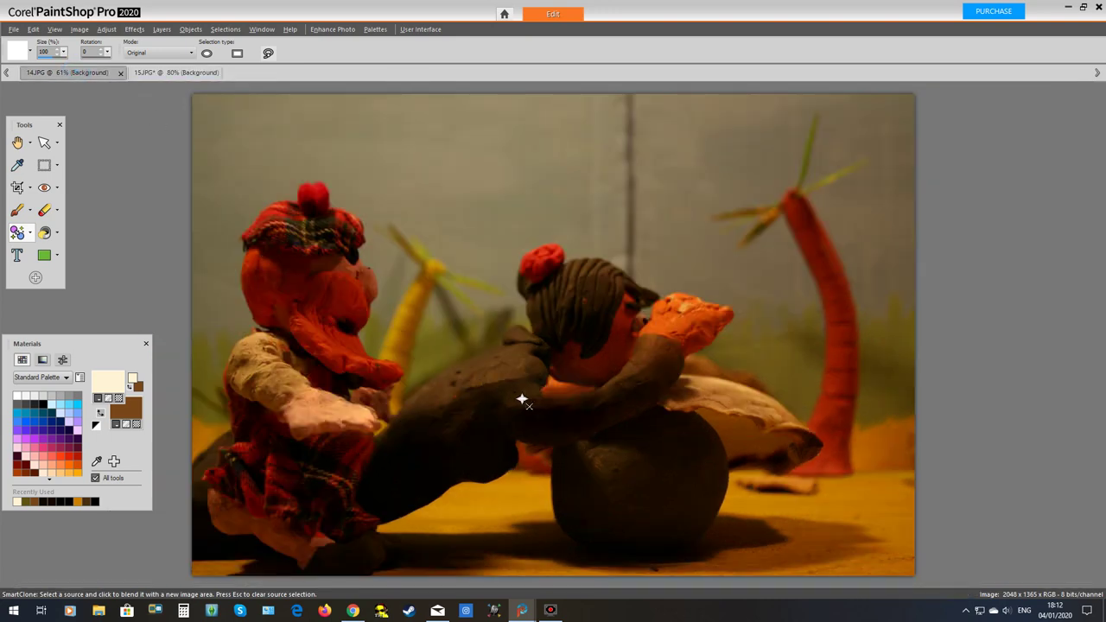
mouse_move(529, 396)
mouse_down()
mouse_move(457, 412)
mouse_move(465, 376)
mouse_move(531, 374)
mouse_move(533, 403)
mouse_move(236, 139)
mouse_move(195, 79)
mouse_move(391, 321)
mouse_up()
click(169, 74)
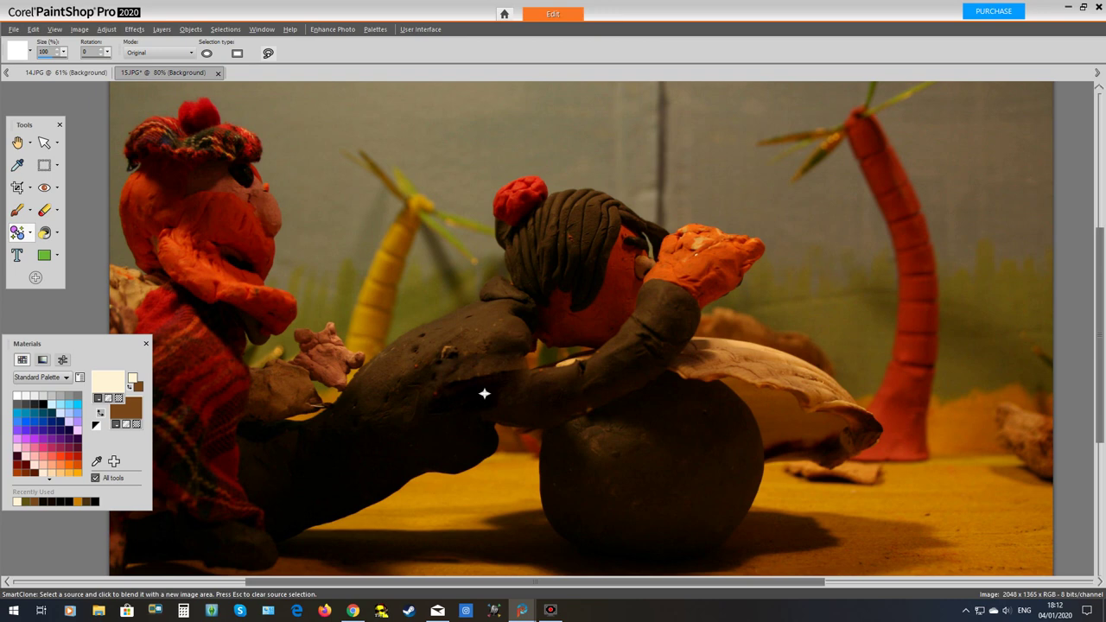
drag(476, 377, 468, 365)
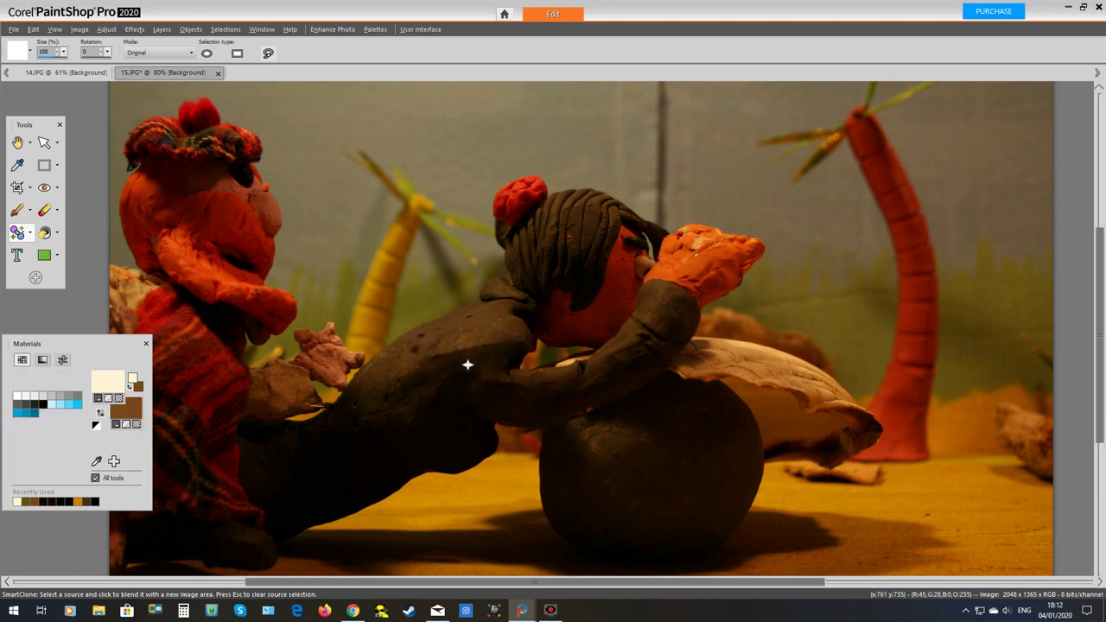
drag(466, 366, 412, 410)
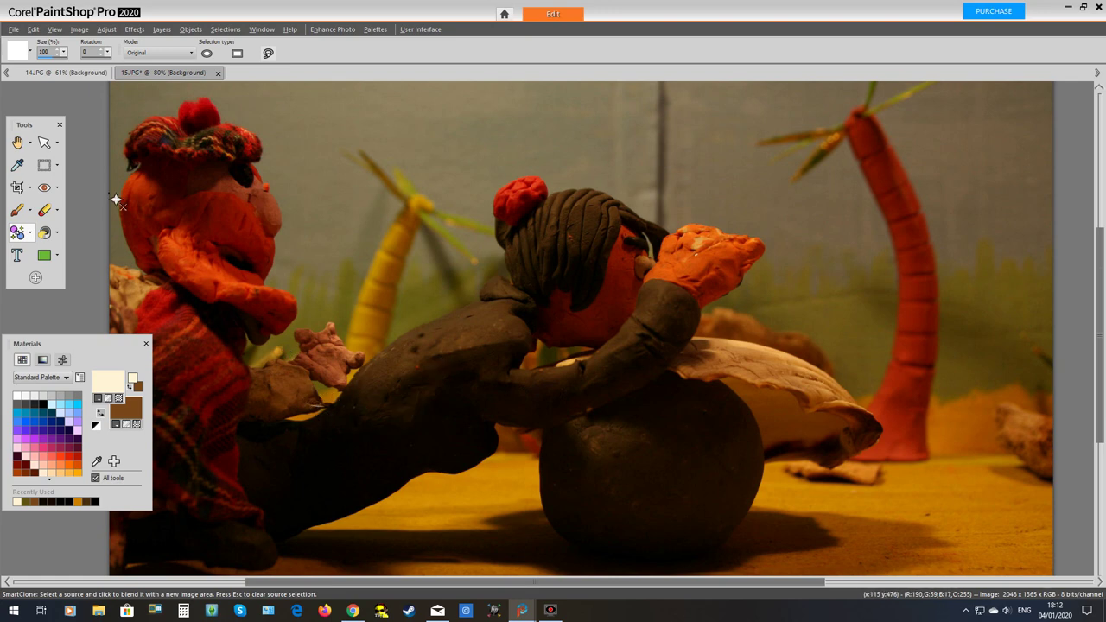
Outline the forearm near the elbow in 14.JPG again as the SmartClone source and blend it into the arm in 15.JPG
click(70, 75)
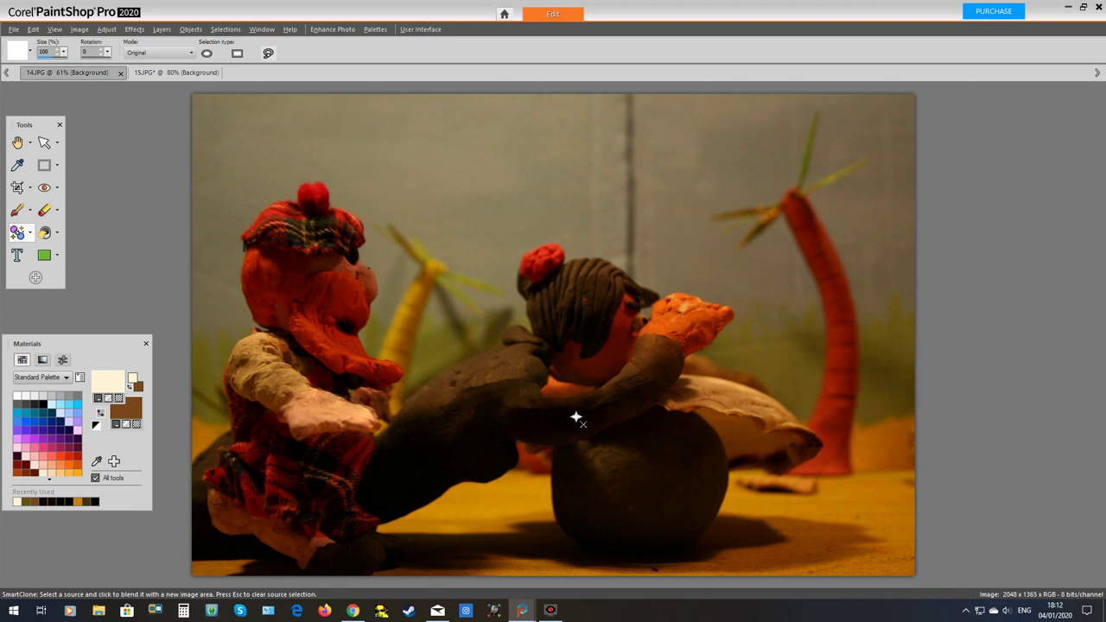
mouse_move(568, 407)
mouse_down()
mouse_move(627, 397)
mouse_move(622, 429)
mouse_move(570, 432)
mouse_move(572, 413)
mouse_up()
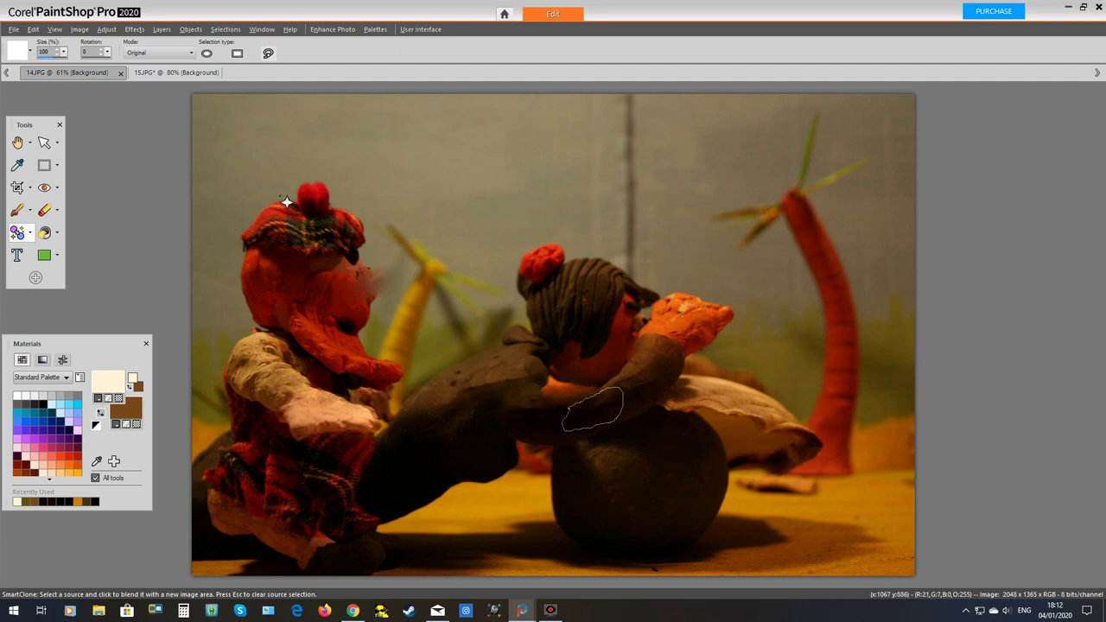
click(178, 72)
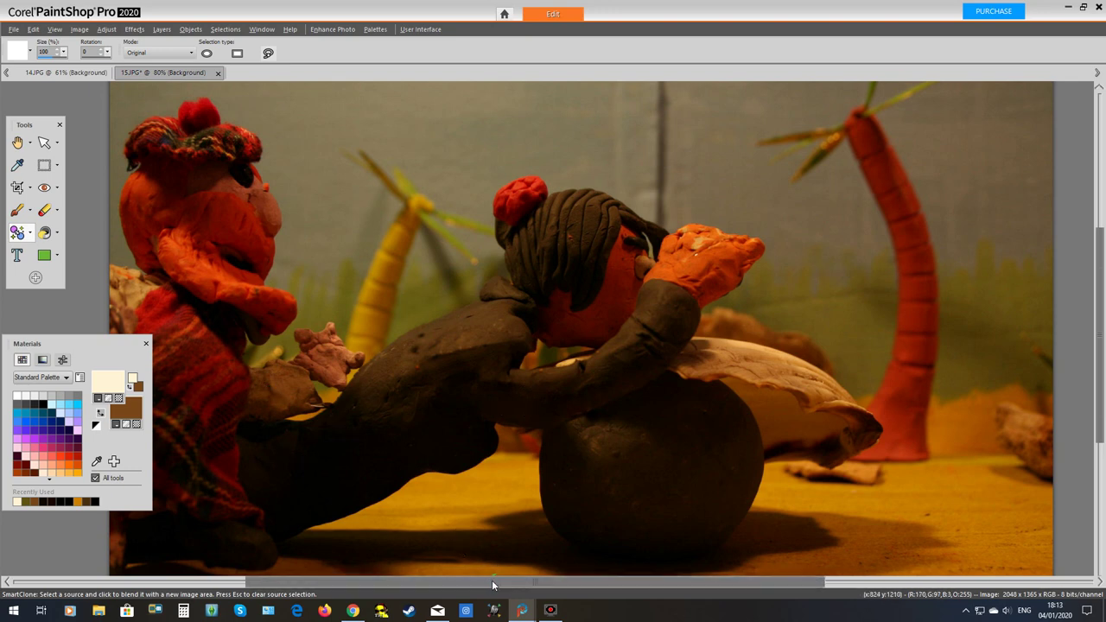
With the Clone Brush, copy brown clay texture over the exposed wire at the end of the tartan figure's arm
drag(492, 580, 415, 574)
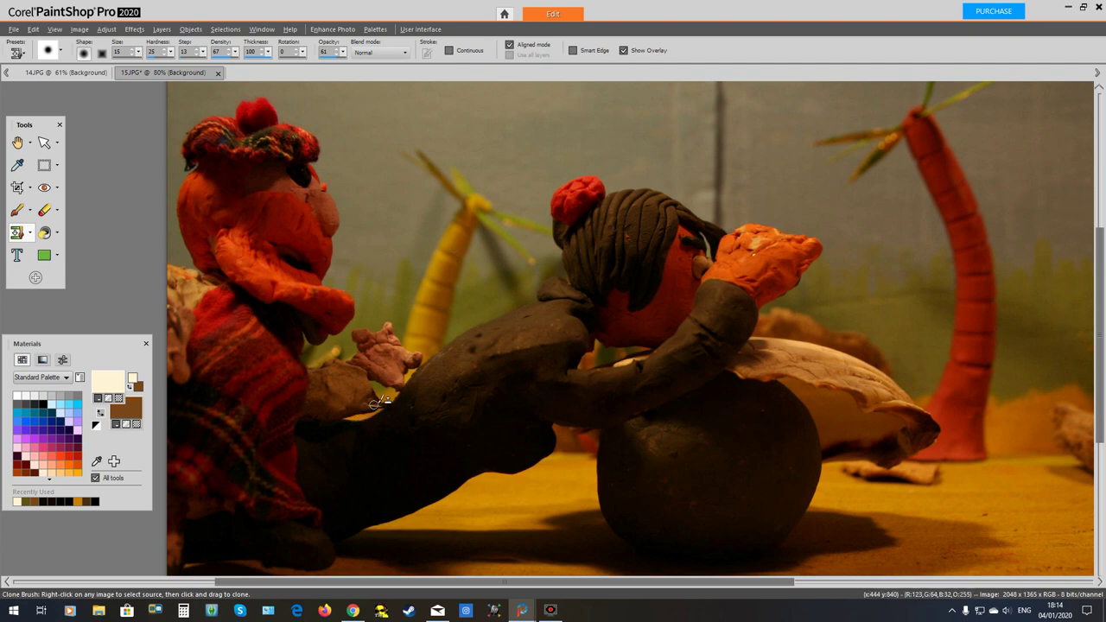
scroll(412, 427, up, 2)
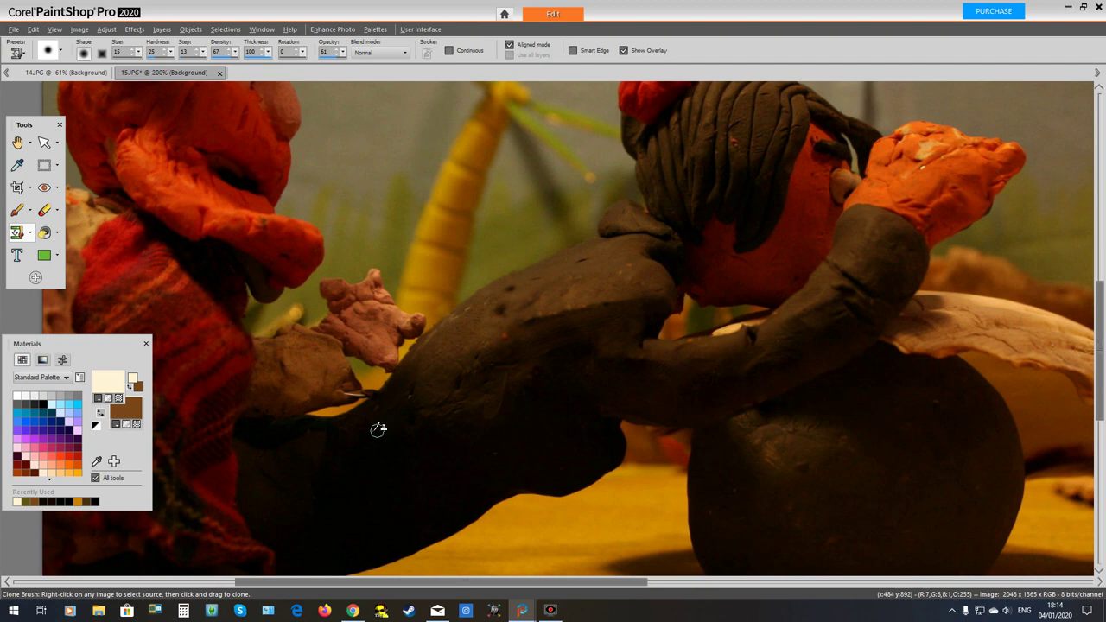
scroll(378, 430, up, 2)
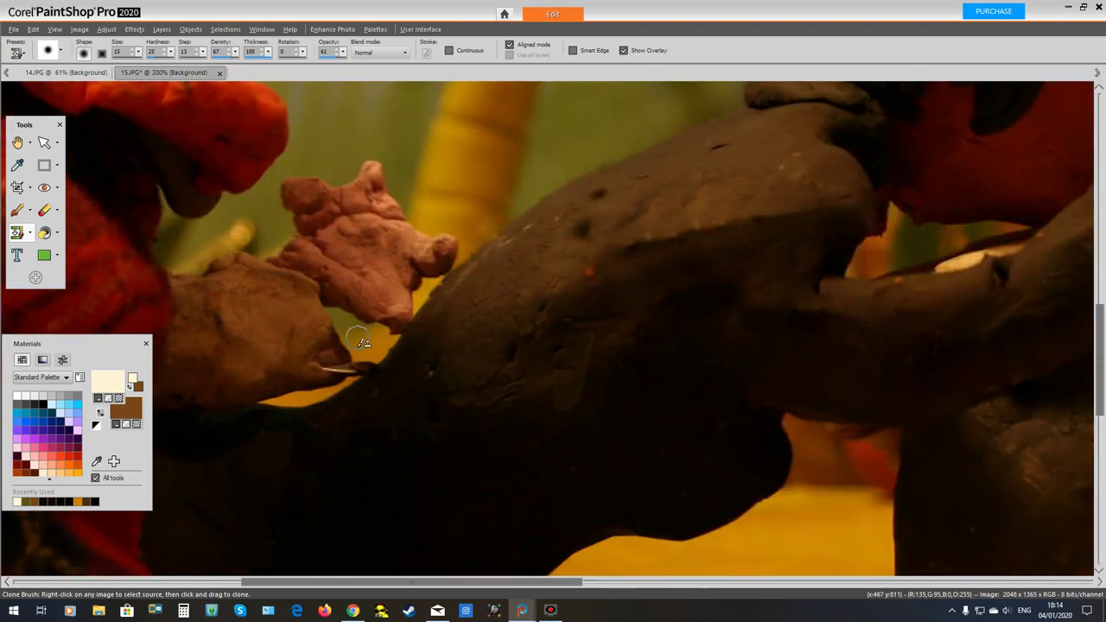
right_click(285, 374)
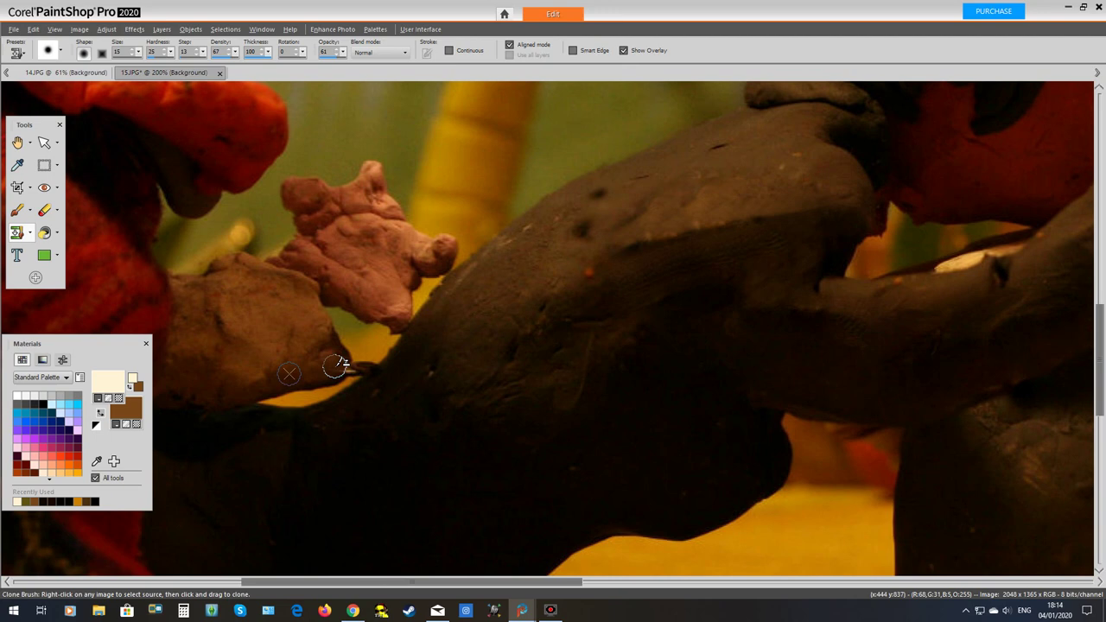
mouse_move(336, 367)
mouse_down()
mouse_move(291, 374)
mouse_move(319, 363)
mouse_move(299, 375)
mouse_move(312, 373)
mouse_up()
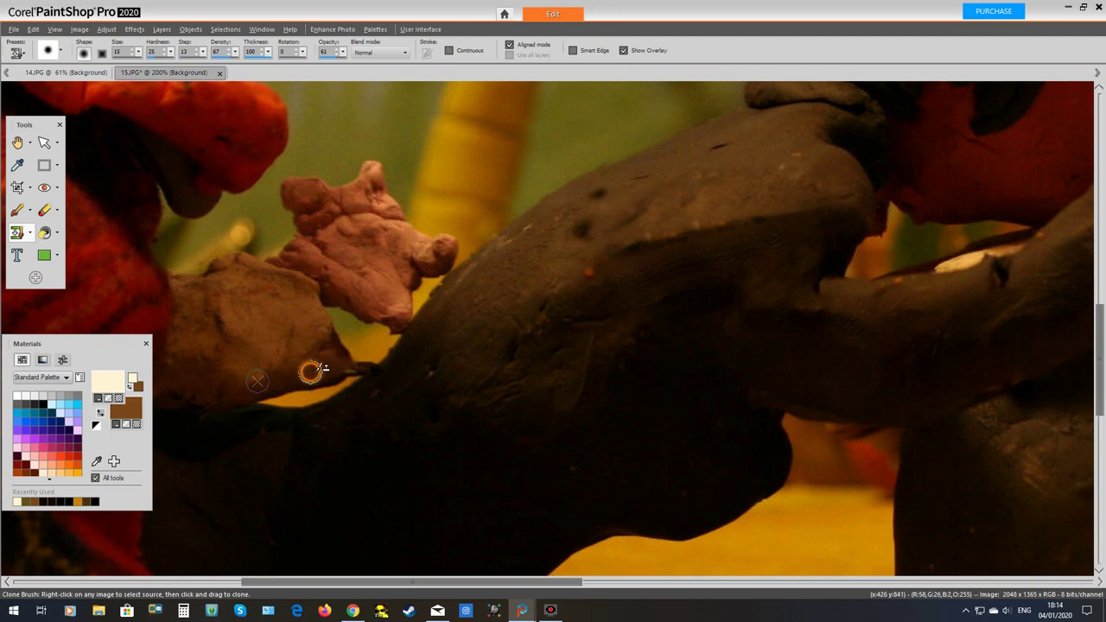
right_click(310, 372)
click(343, 368)
click(343, 366)
click(344, 365)
click(344, 366)
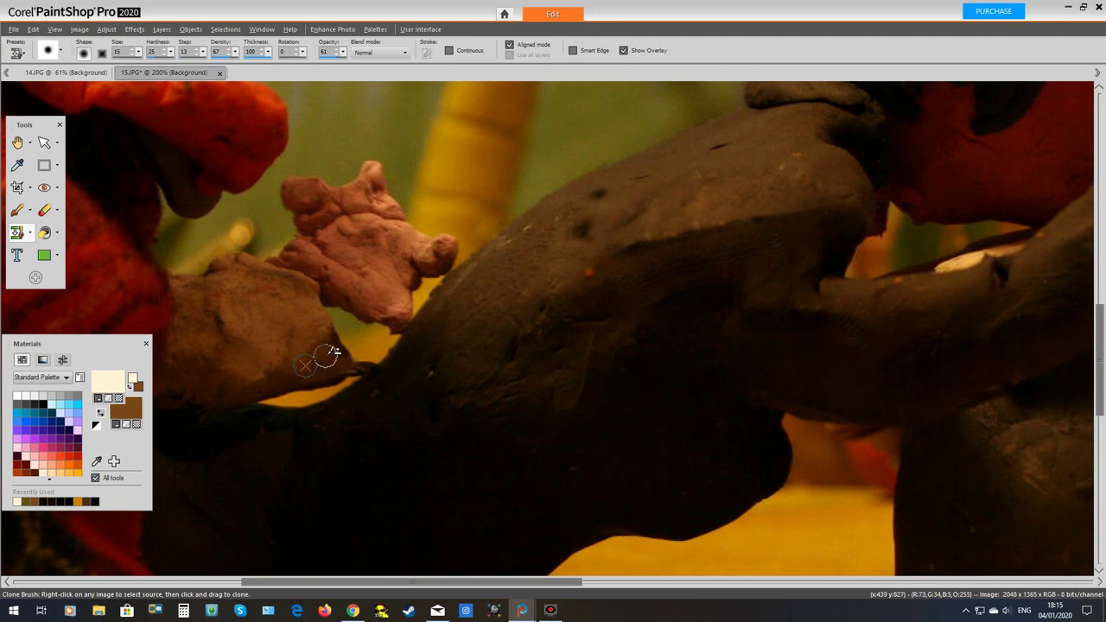
drag(326, 355, 298, 342)
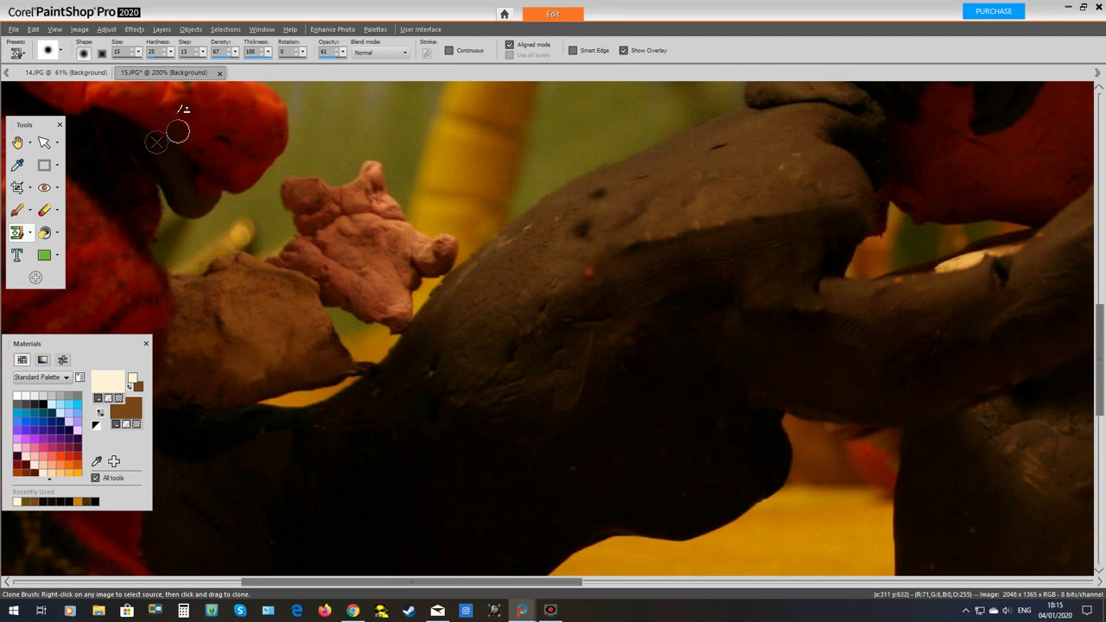
Reduce the clone brush size to 8 and cover the leftover wire with yellow background between the brown arm and the dark body
click(131, 51)
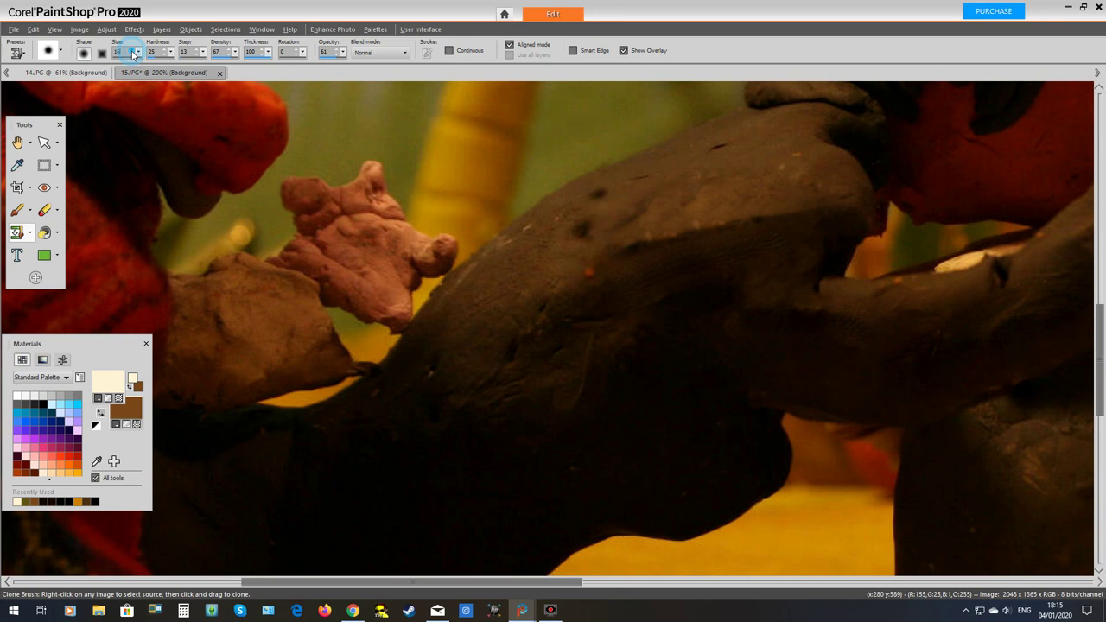
click(133, 53)
right_click(360, 383)
click(374, 362)
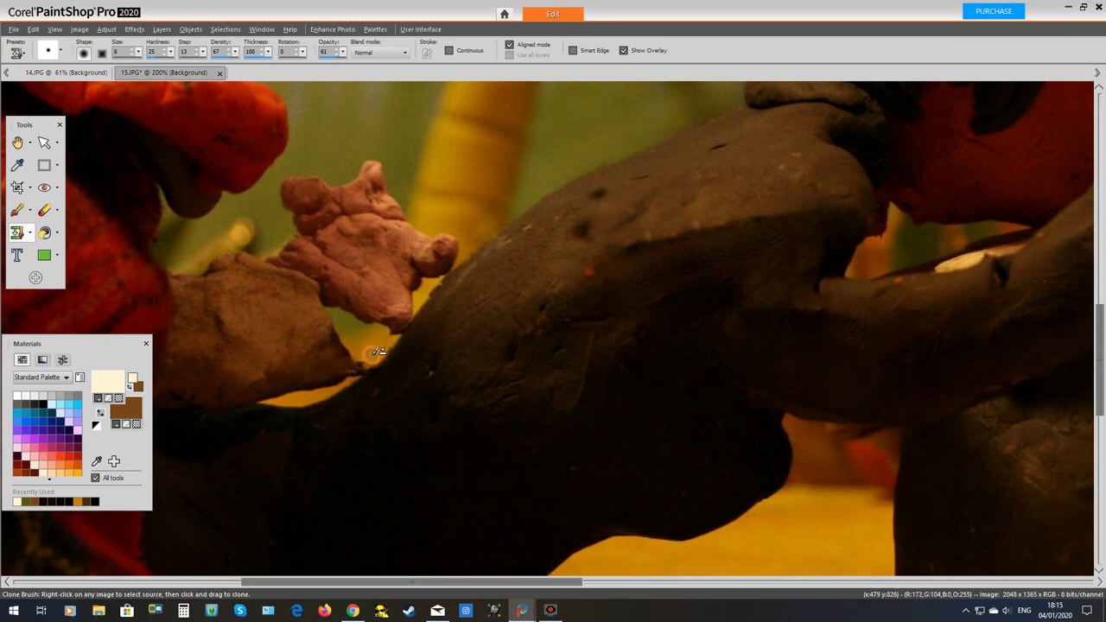
click(372, 363)
click(366, 362)
click(362, 367)
click(365, 365)
click(354, 376)
click(352, 375)
Switch the clone brush to a square tip of size 14 and extend the end of the brown arm with cloned clay
click(133, 49)
click(132, 48)
click(132, 48)
click(131, 49)
click(131, 49)
click(102, 54)
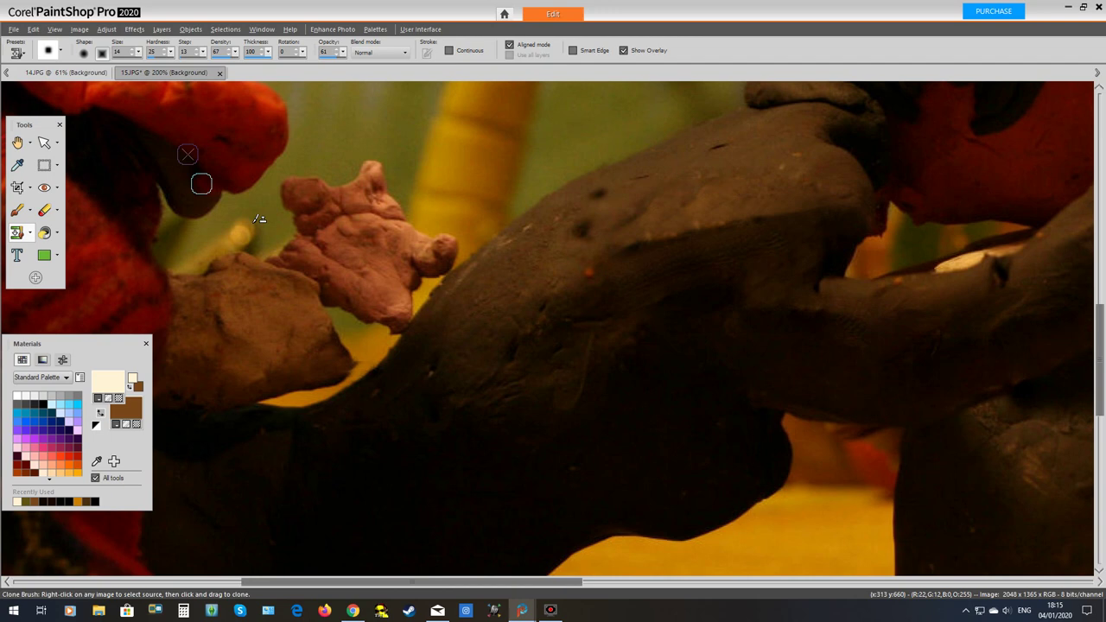
right_click(316, 363)
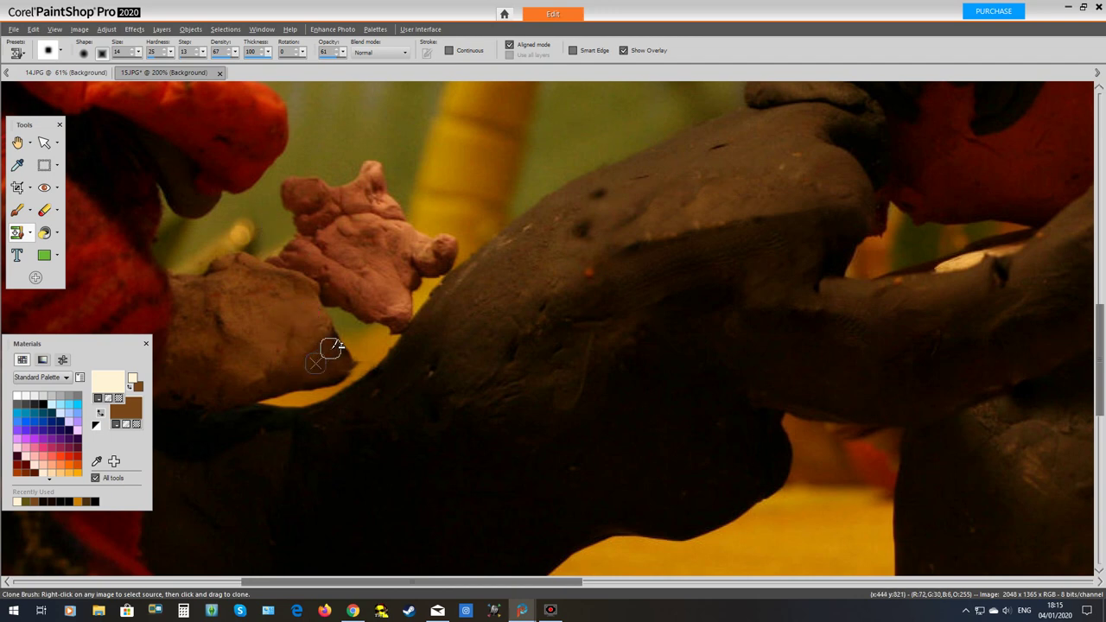
click(351, 335)
mouse_move(359, 350)
mouse_down()
mouse_move(310, 372)
mouse_move(367, 337)
mouse_move(321, 367)
mouse_move(352, 344)
mouse_up()
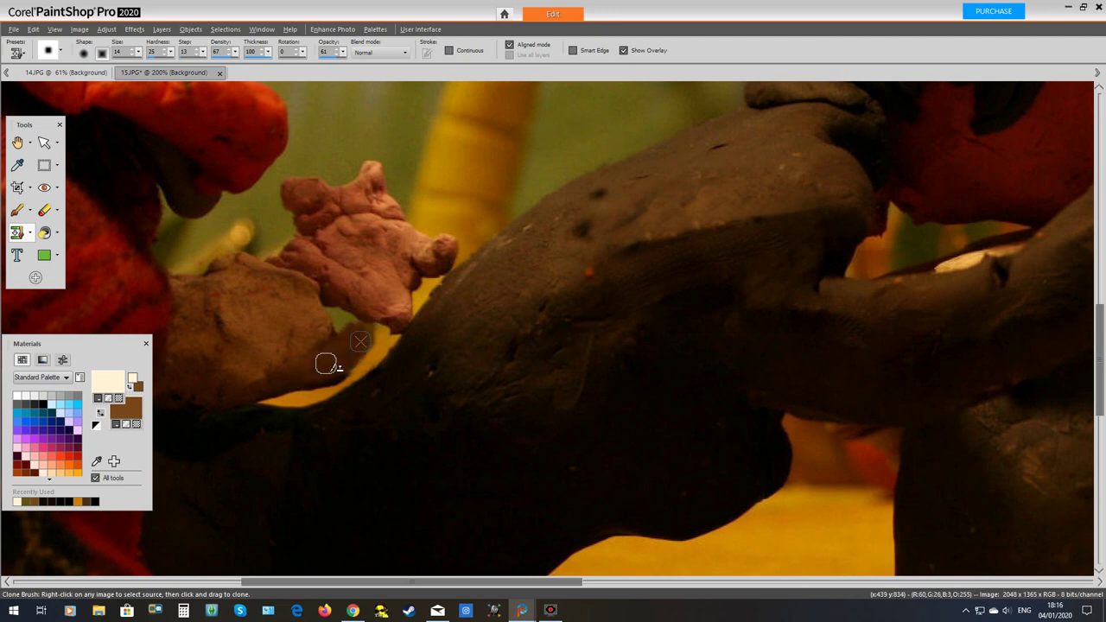
Clone more brown clay from the arm up to the underside of the pink hand to connect the two
mouse_move(355, 334)
mouse_down()
mouse_move(367, 327)
mouse_move(349, 346)
mouse_move(377, 335)
mouse_move(343, 349)
mouse_move(380, 328)
mouse_move(335, 352)
mouse_move(381, 333)
mouse_up()
click(383, 329)
right_click(323, 366)
right_click(307, 372)
click(380, 330)
click(379, 331)
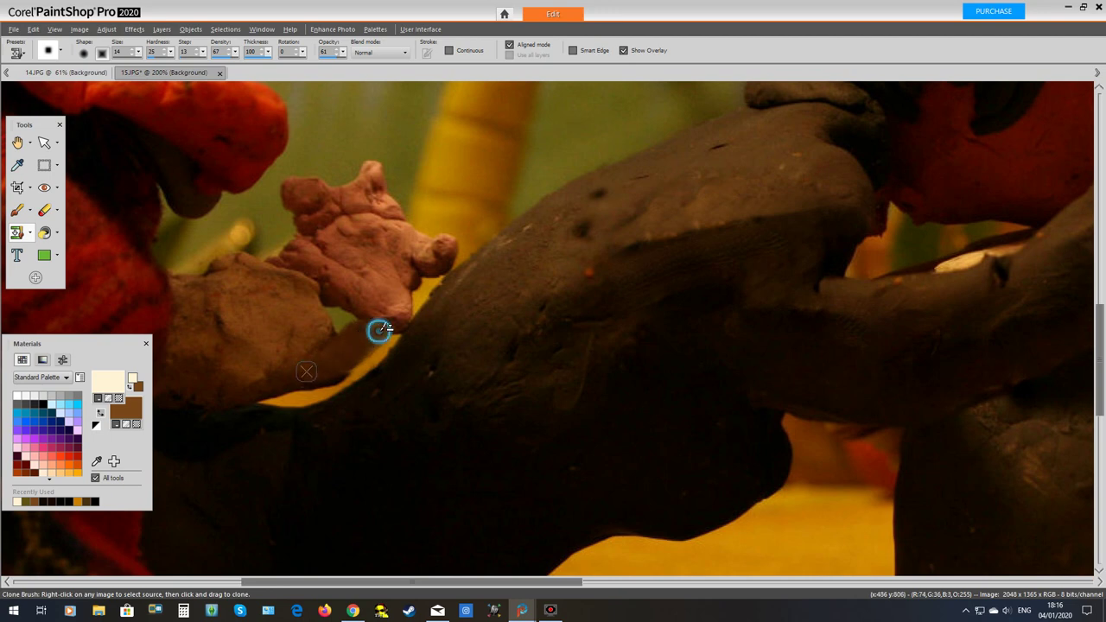
Fill the remaining background gap between the brown arm and the pink hand with clay texture resampled from the upper arm
mouse_move(338, 346)
mouse_down()
mouse_move(314, 374)
mouse_move(320, 303)
mouse_move(256, 311)
mouse_move(334, 316)
mouse_move(287, 318)
mouse_move(342, 321)
mouse_up()
right_click(284, 310)
click(320, 316)
right_click(291, 314)
right_click(299, 321)
click(331, 323)
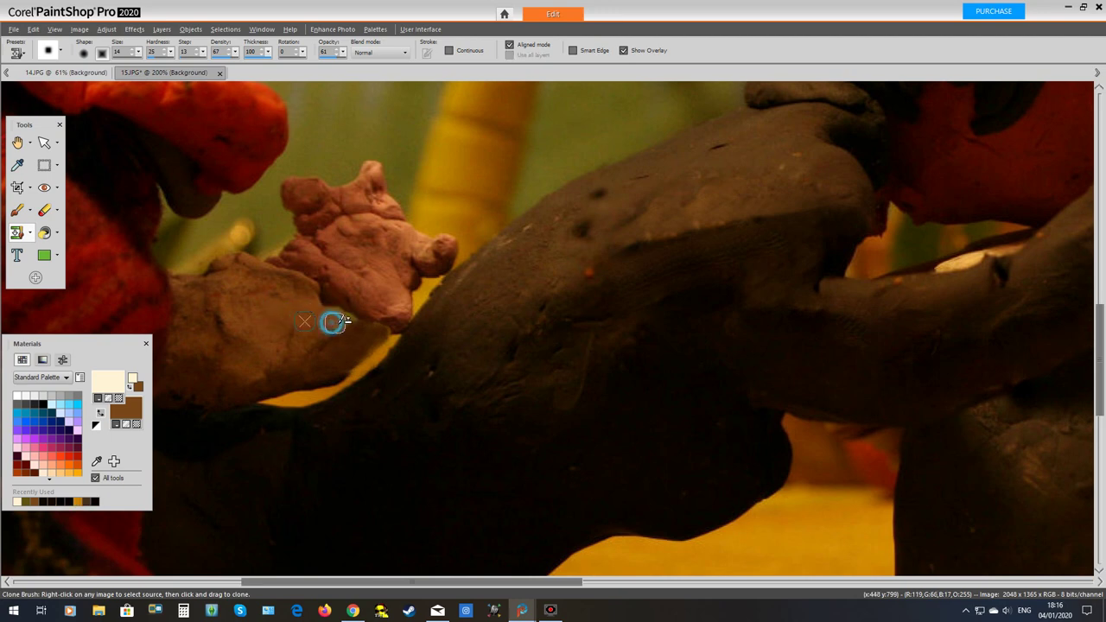
Switch the clone brush to a round tip and clone clay along the arm just below the pink hand
click(83, 53)
mouse_move(321, 323)
mouse_down()
mouse_move(299, 323)
mouse_move(336, 321)
mouse_move(295, 324)
mouse_move(353, 321)
mouse_move(331, 321)
mouse_move(344, 322)
mouse_up()
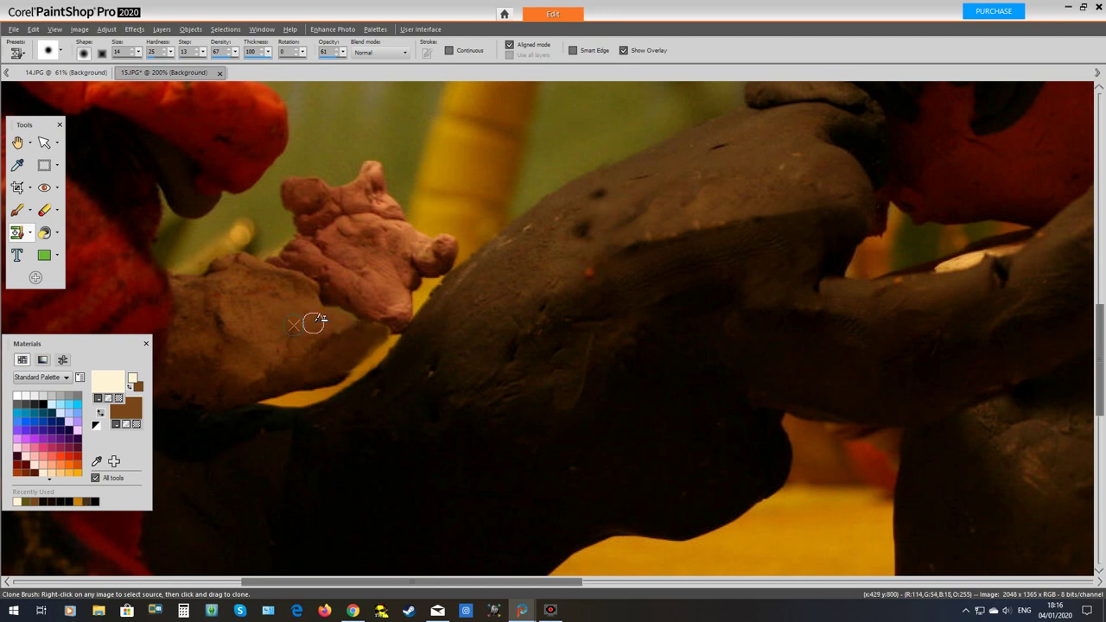
Use SmartClone with a freehand patch of clay from the middle of the brown arm to blend the seam beneath the pink hand, then clear the source
click(29, 232)
click(45, 267)
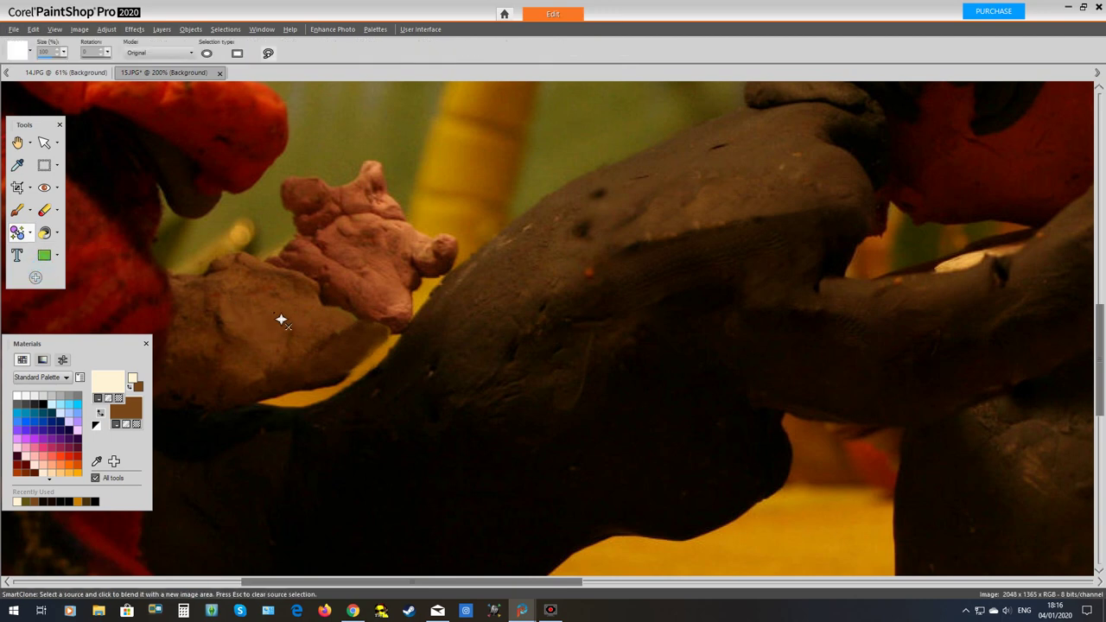
mouse_move(276, 312)
mouse_down()
mouse_move(263, 340)
mouse_move(228, 320)
mouse_move(240, 309)
mouse_move(284, 322)
mouse_up()
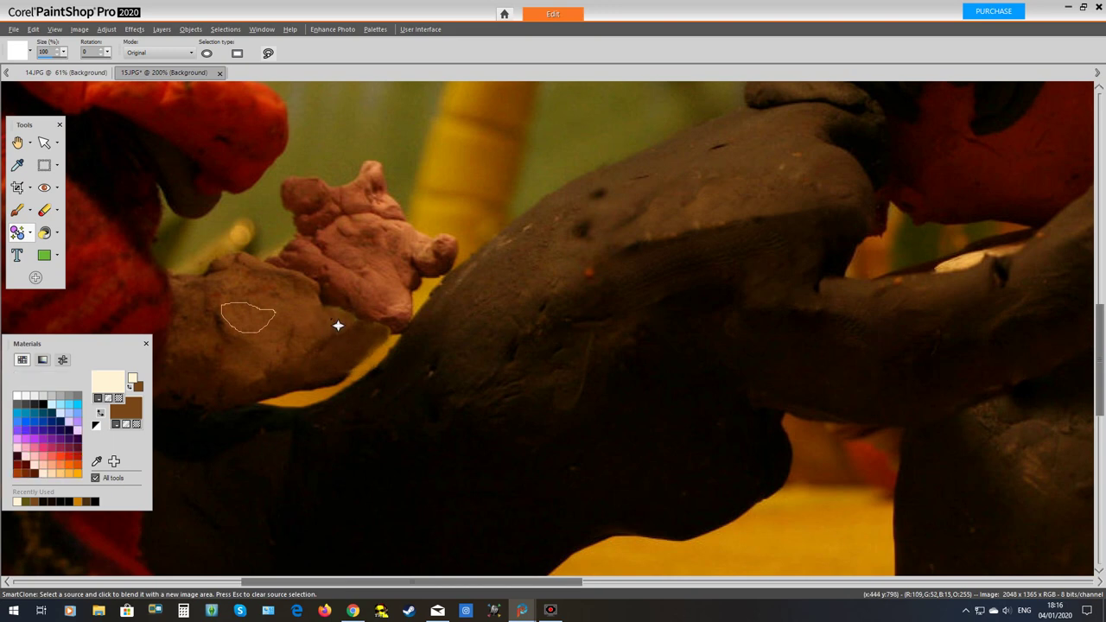
click(331, 318)
click(332, 314)
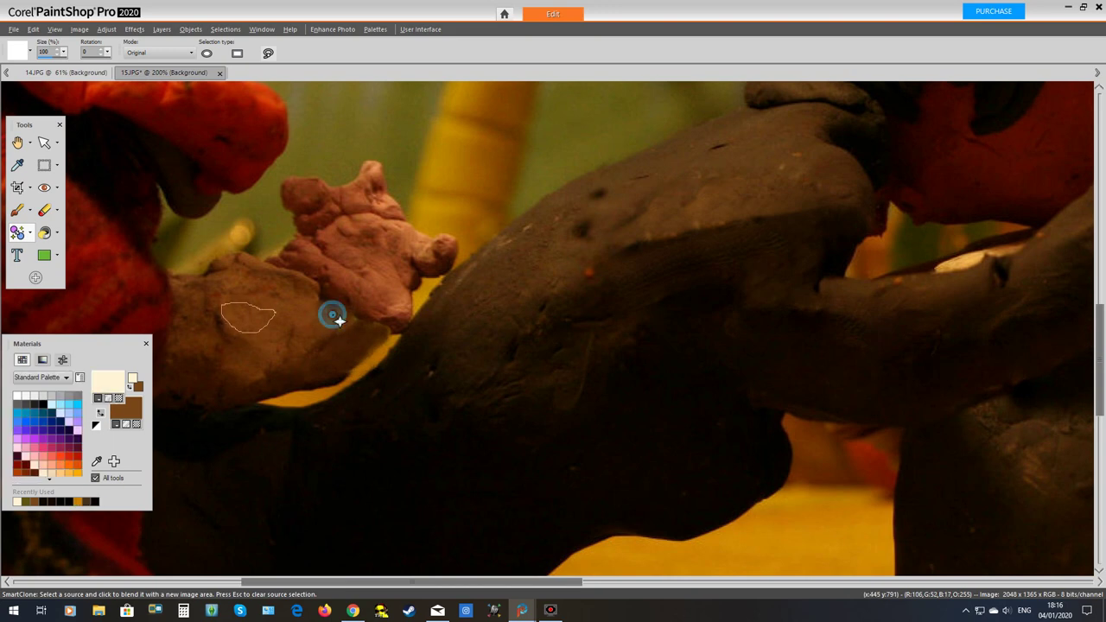
click(334, 316)
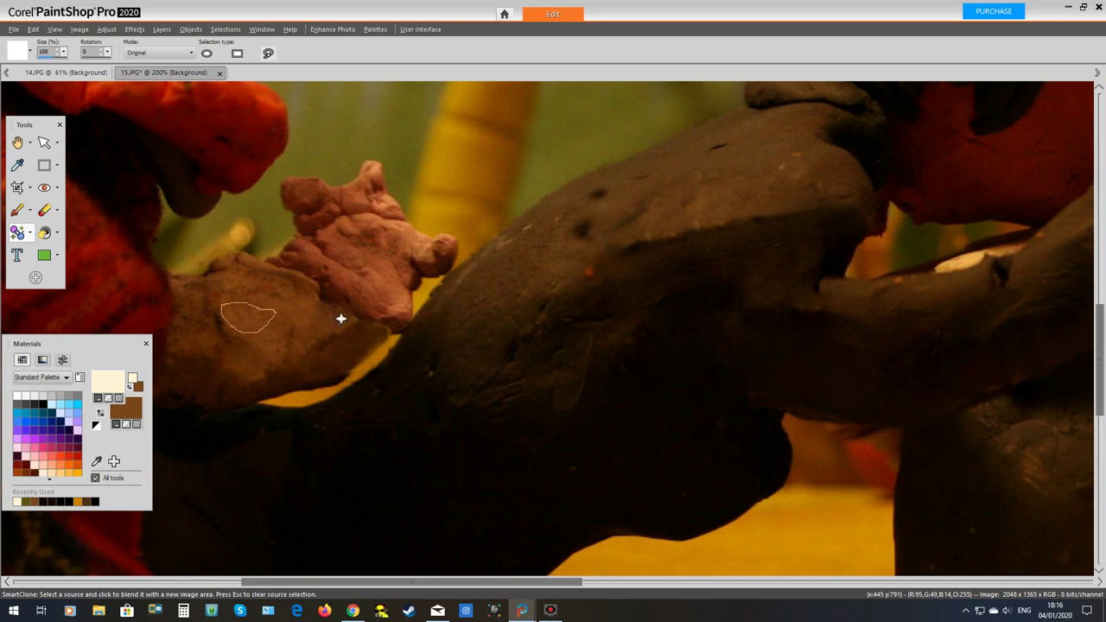
click(333, 314)
click(339, 314)
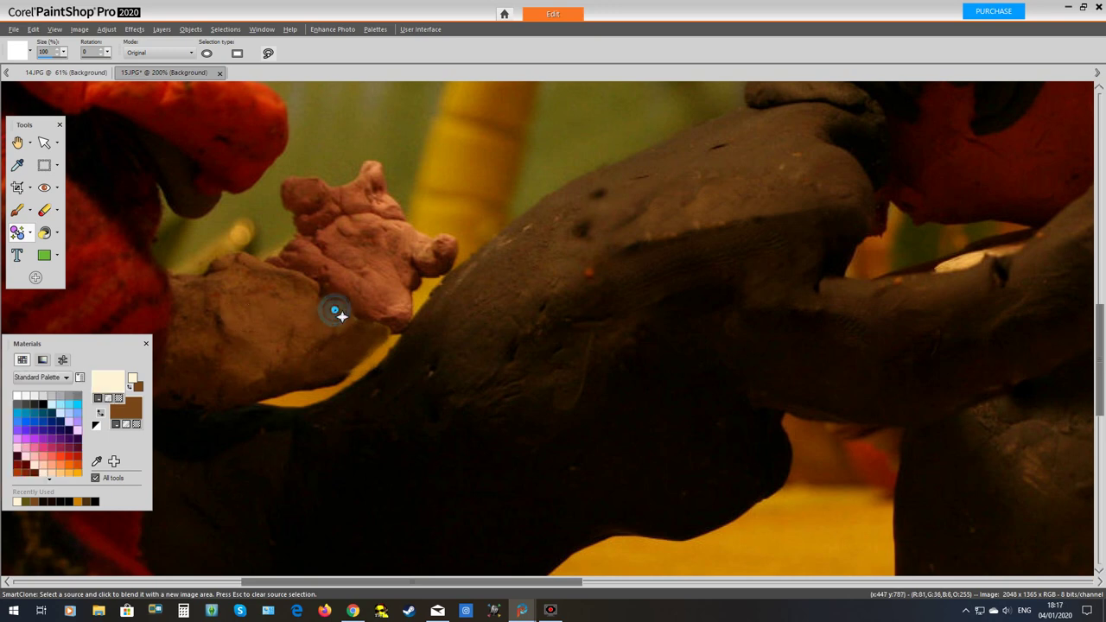
click(343, 314)
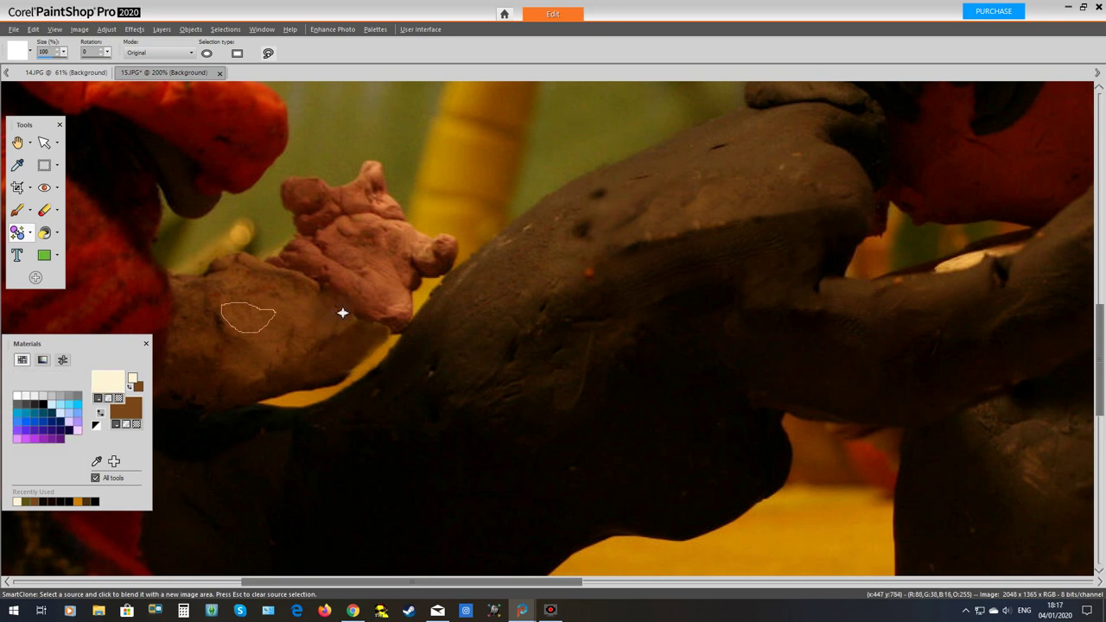
click(344, 310)
click(343, 314)
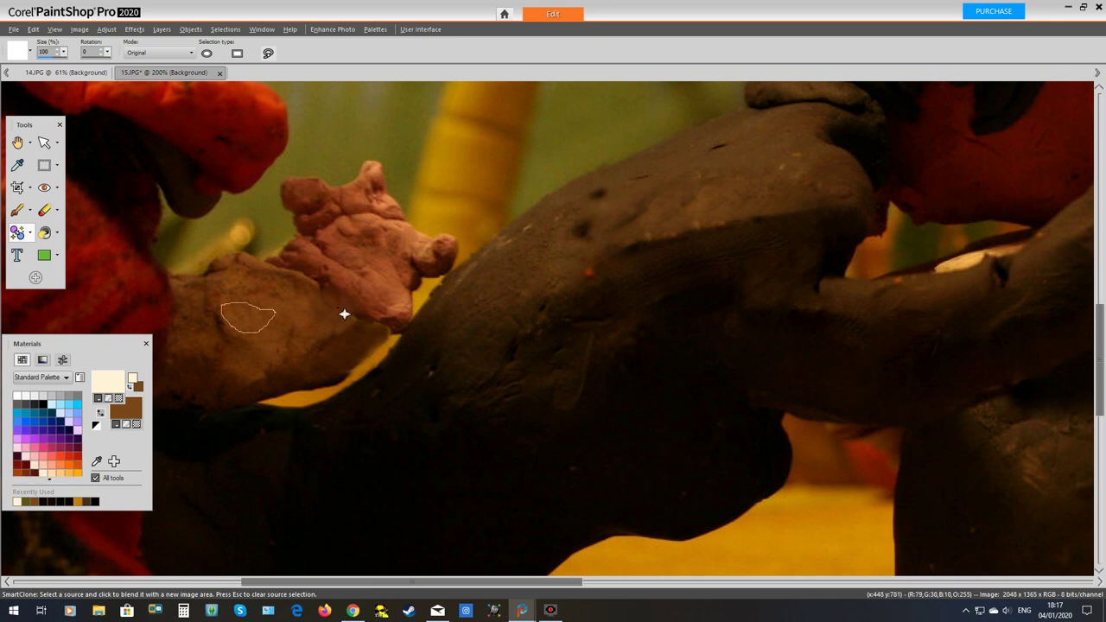
click(339, 307)
key(Escape)
Return to the Clone brush and dab nearby arm clay over the blended area beside the pink hand
click(29, 232)
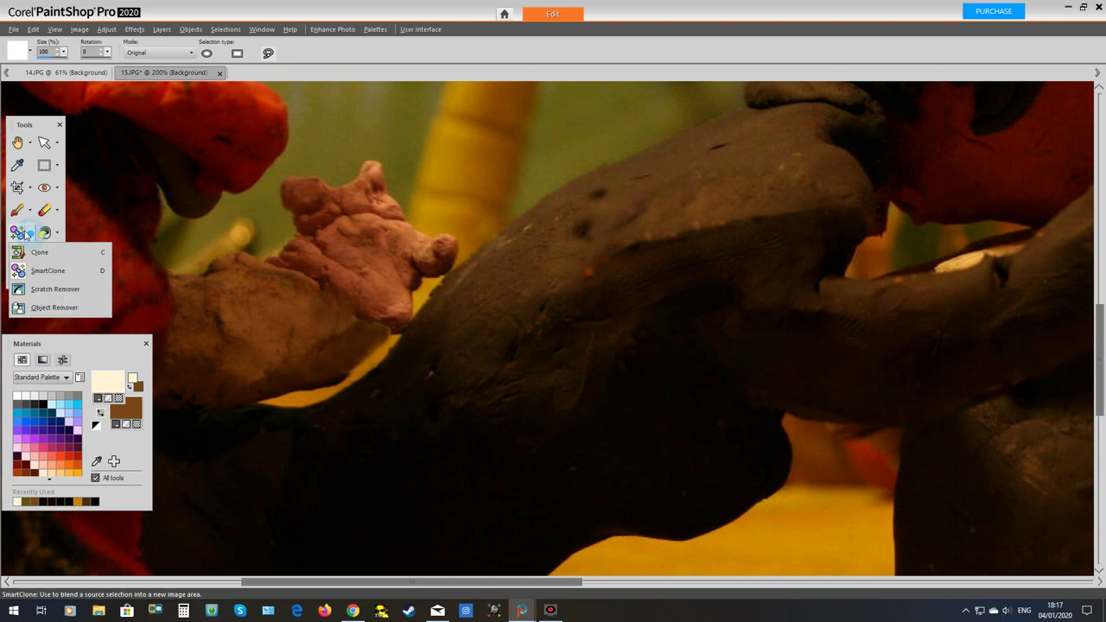
click(36, 252)
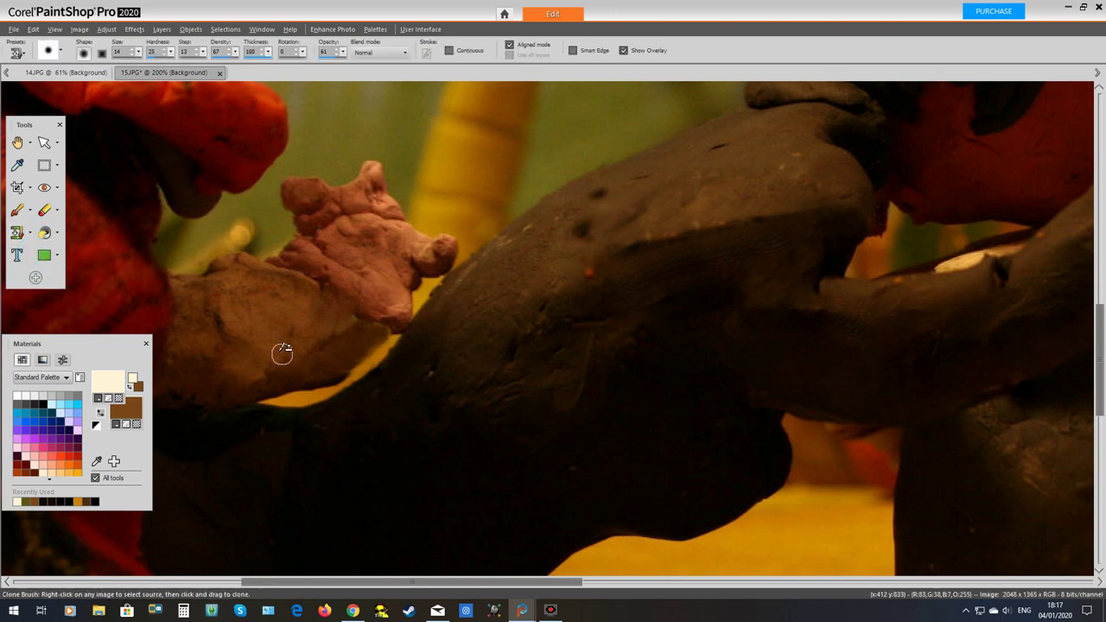
right_click(277, 312)
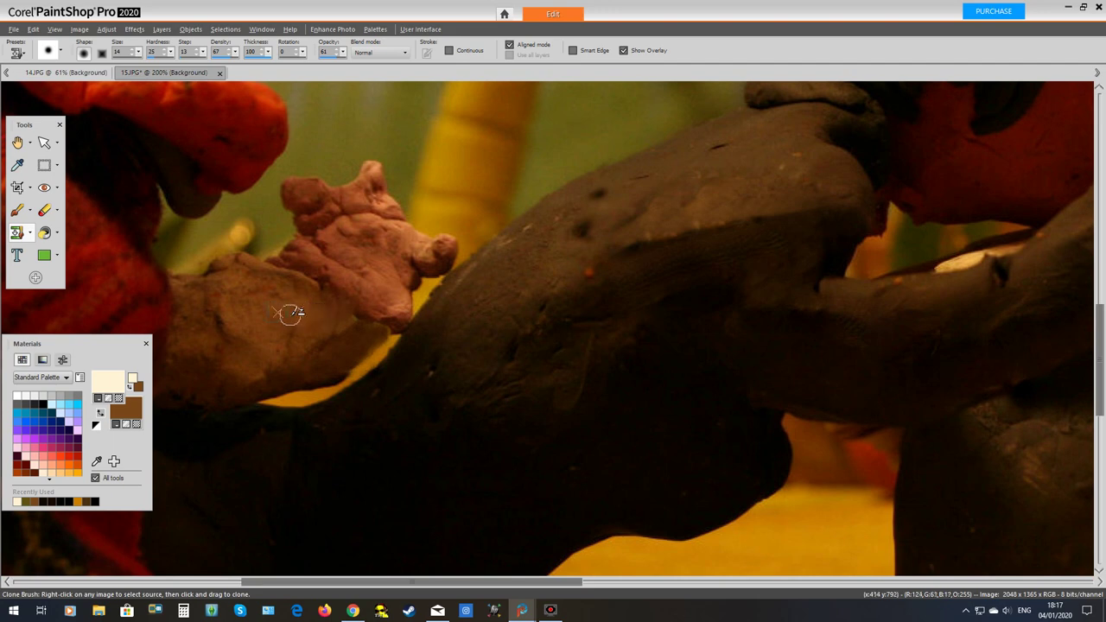
right_click(288, 316)
click(314, 312)
right_click(277, 317)
click(312, 321)
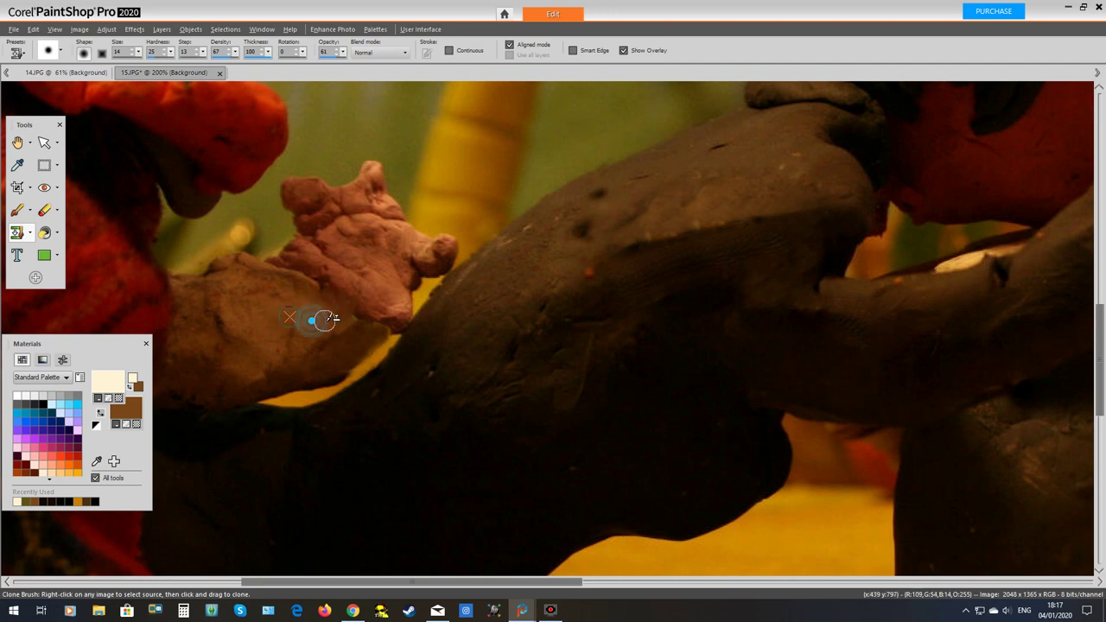
right_click(274, 317)
right_click(288, 312)
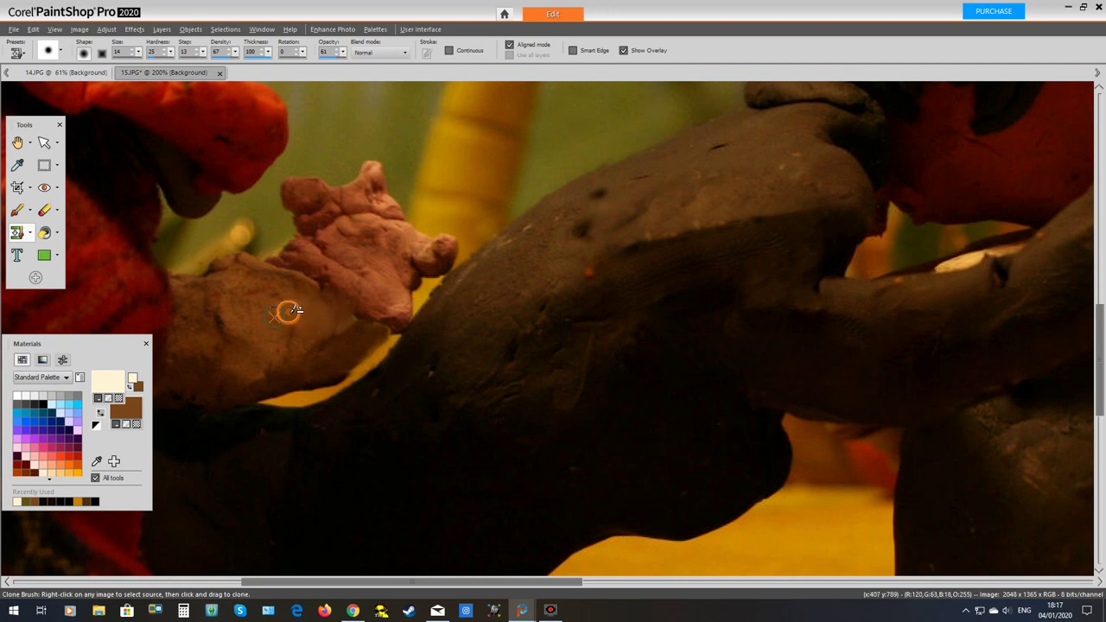
Smooth the brown arm's join with the pink hand using clay sampled from farther back and lower on the arm
right_click(240, 314)
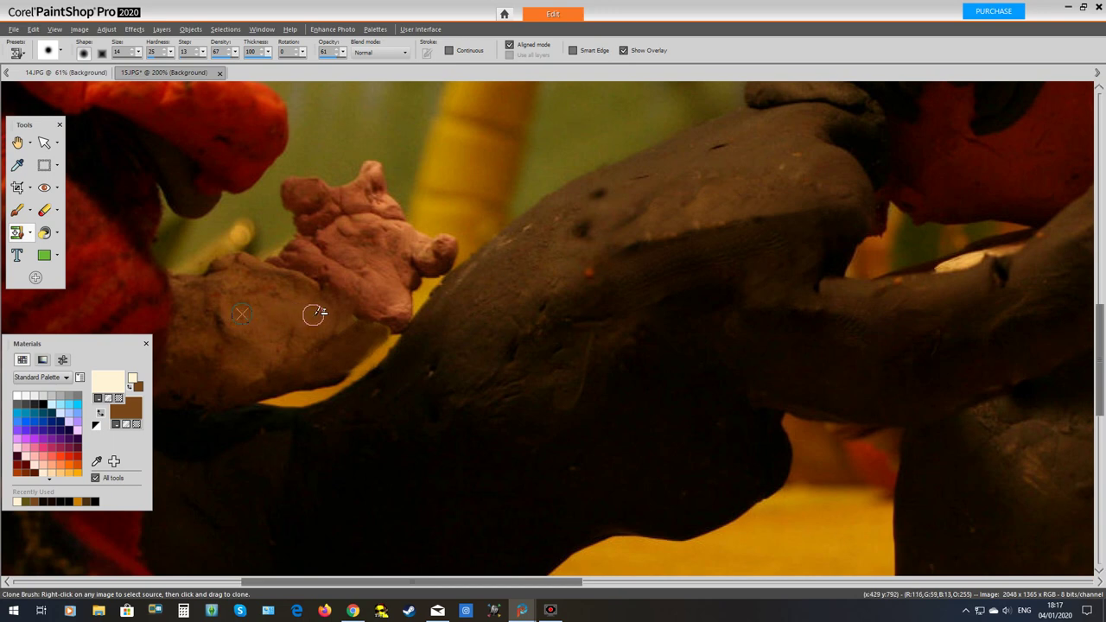
drag(314, 316, 336, 315)
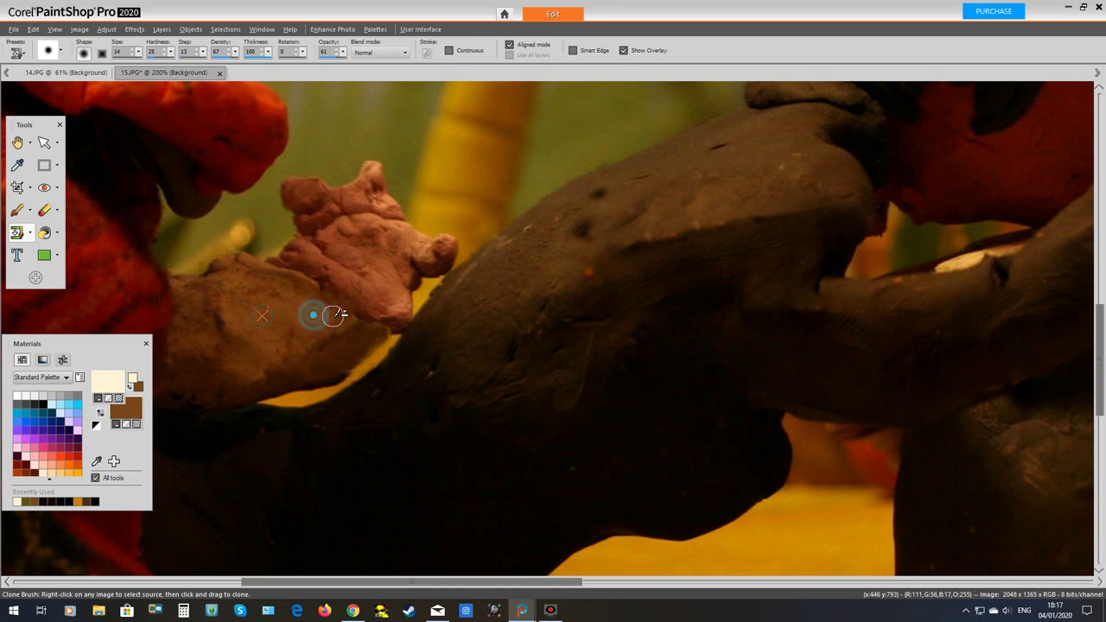
right_click(244, 315)
click(326, 327)
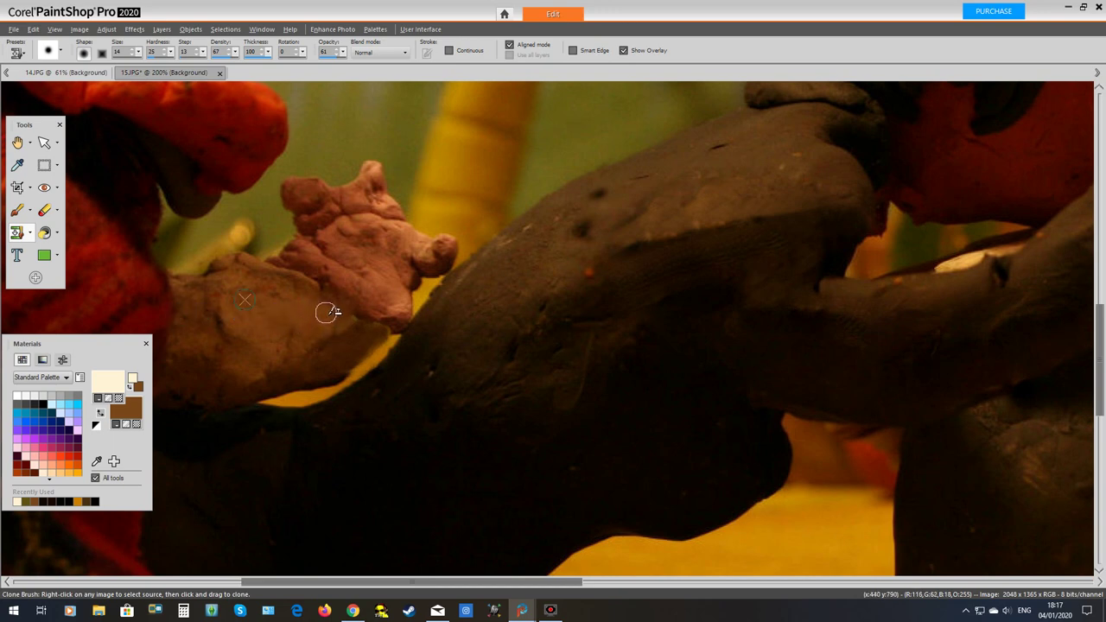
drag(326, 313, 354, 315)
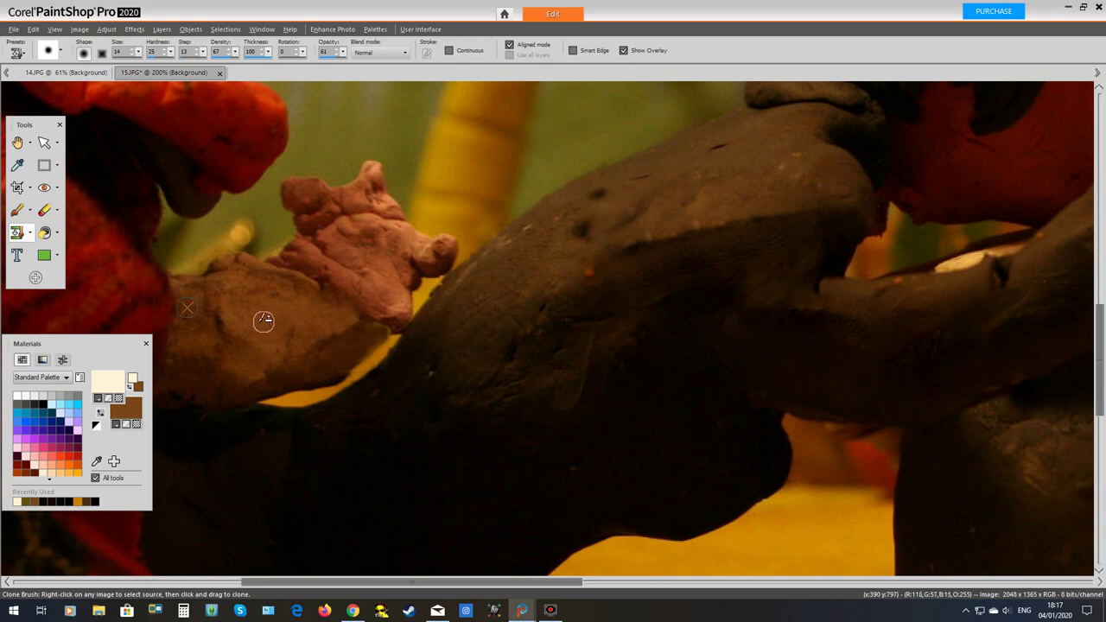
right_click(236, 308)
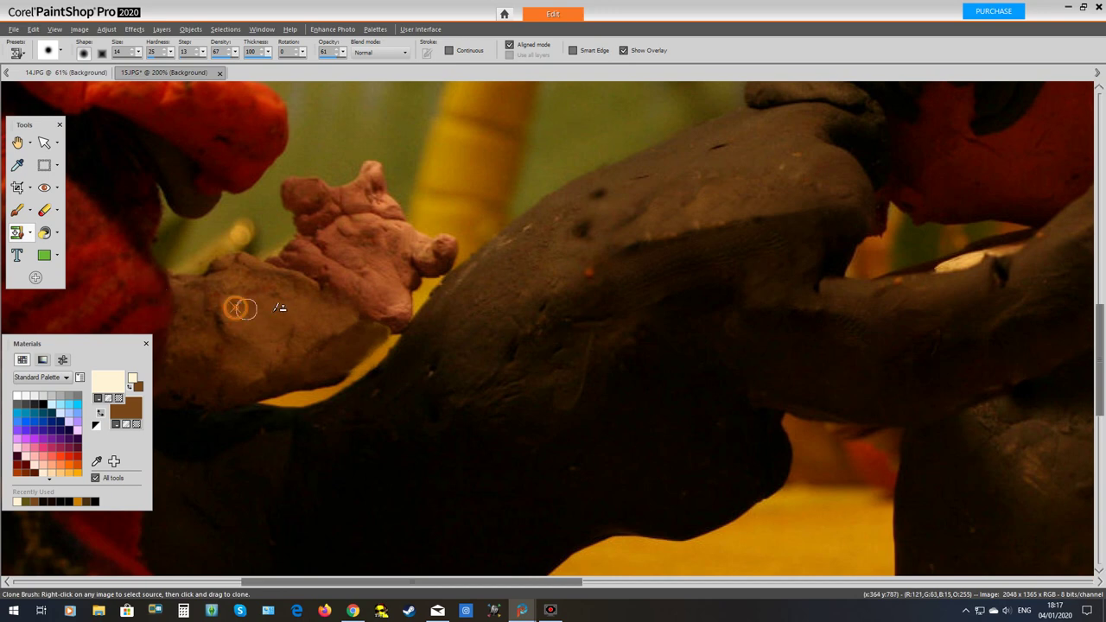
mouse_move(329, 316)
mouse_down()
mouse_move(324, 299)
mouse_move(328, 313)
mouse_up()
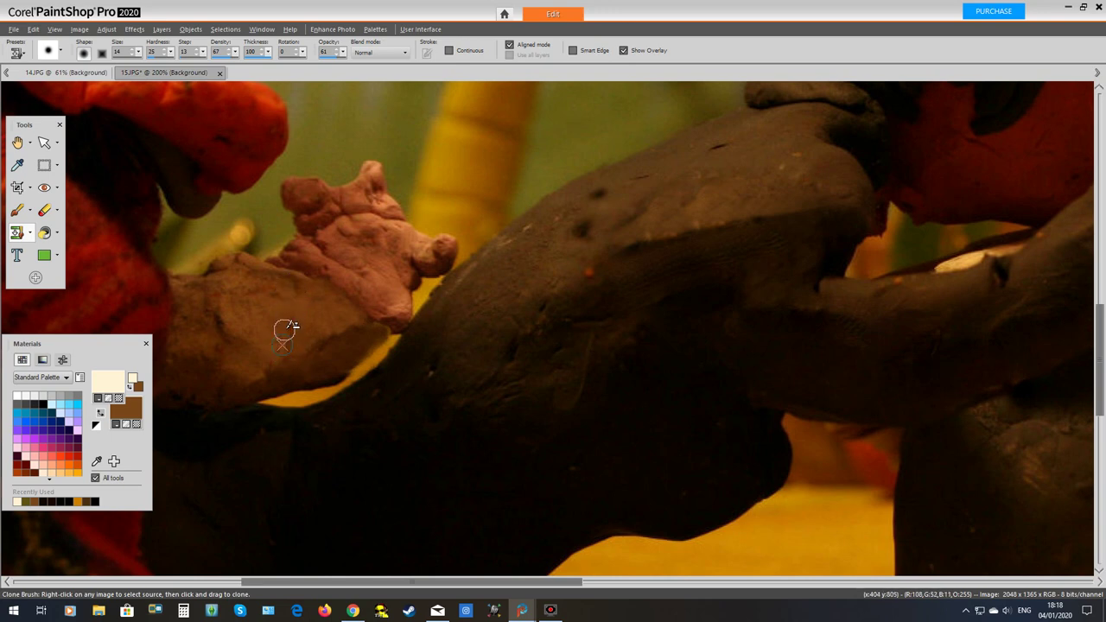
mouse_move(283, 346)
mouse_down()
mouse_move(288, 299)
mouse_move(284, 336)
mouse_move(293, 307)
mouse_up()
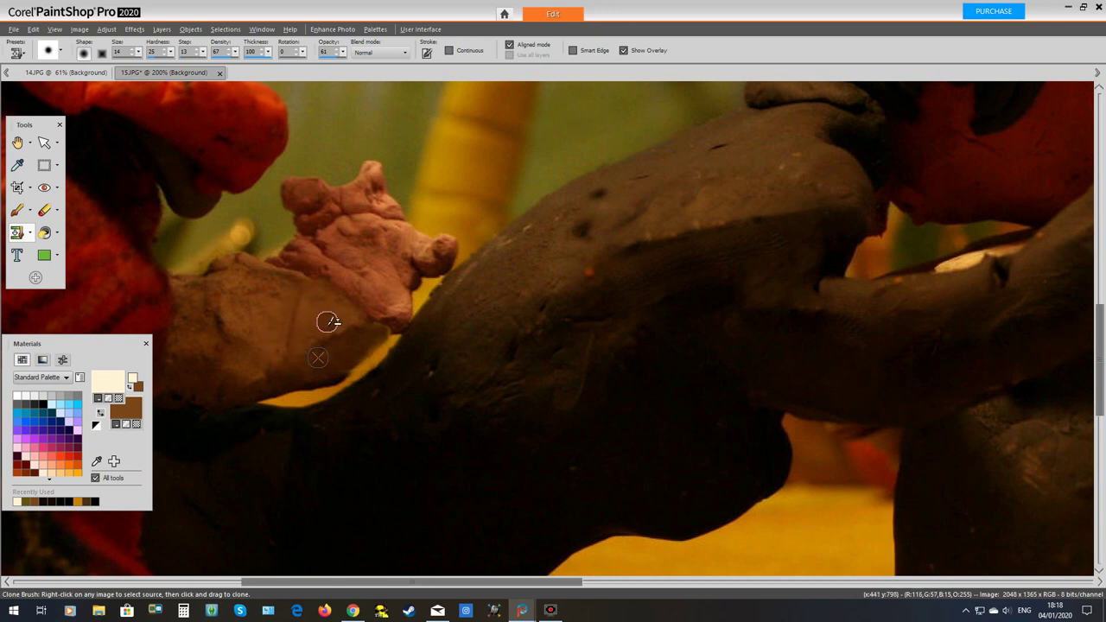
Clone pink clay along the hand's lower edge and brown clay beneath it to reshape the boundary with the arm
scroll(326, 320, down, 2)
scroll(346, 384, down, 1)
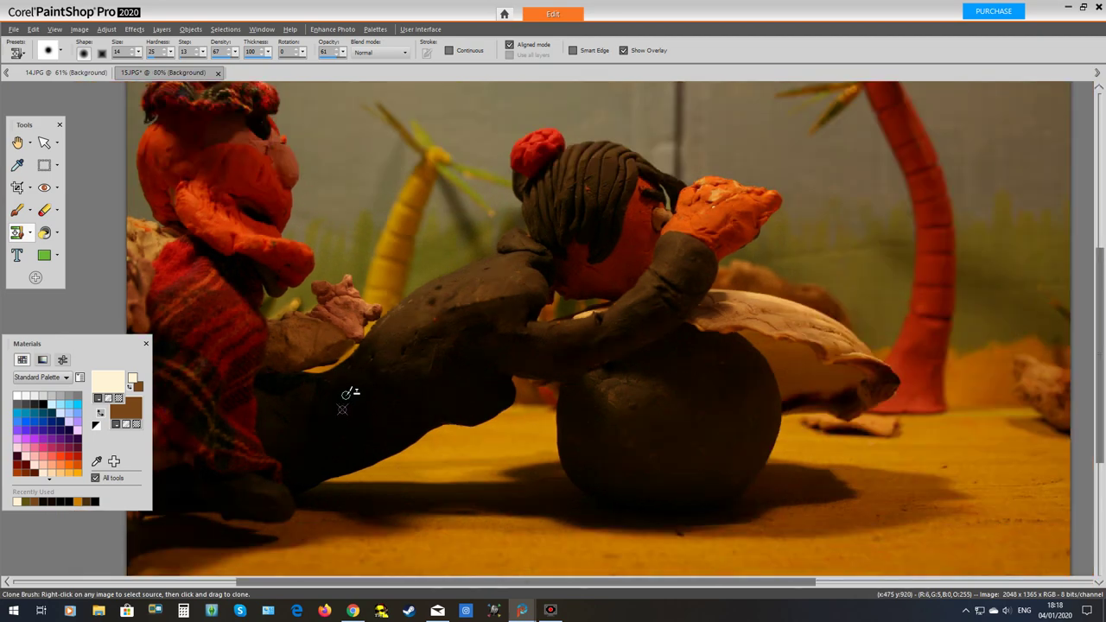
scroll(348, 393, up, 3)
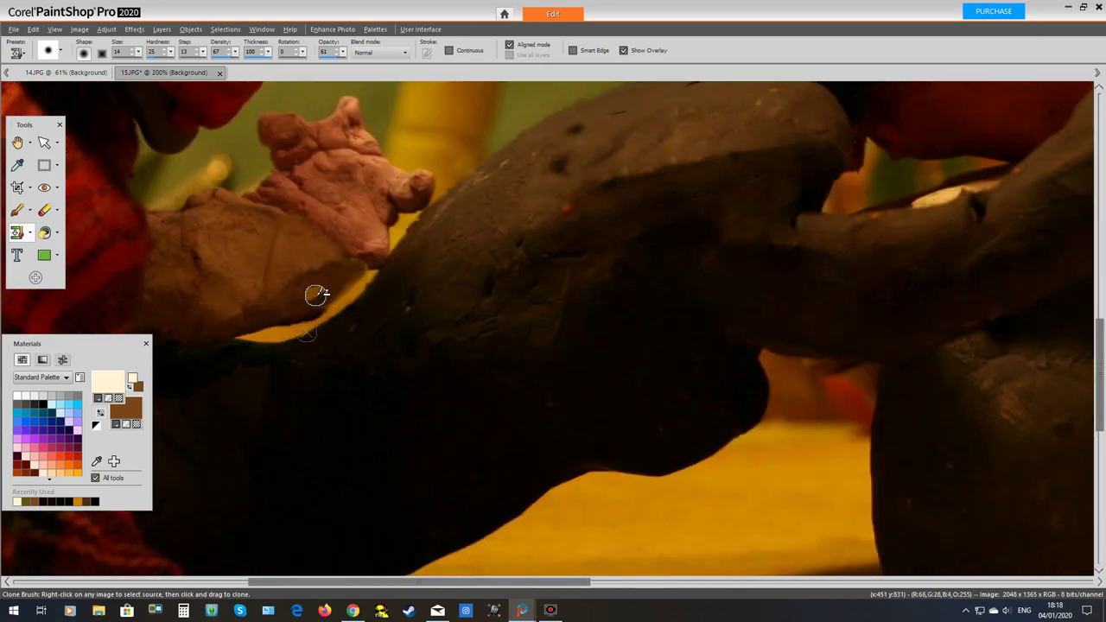
right_click(336, 227)
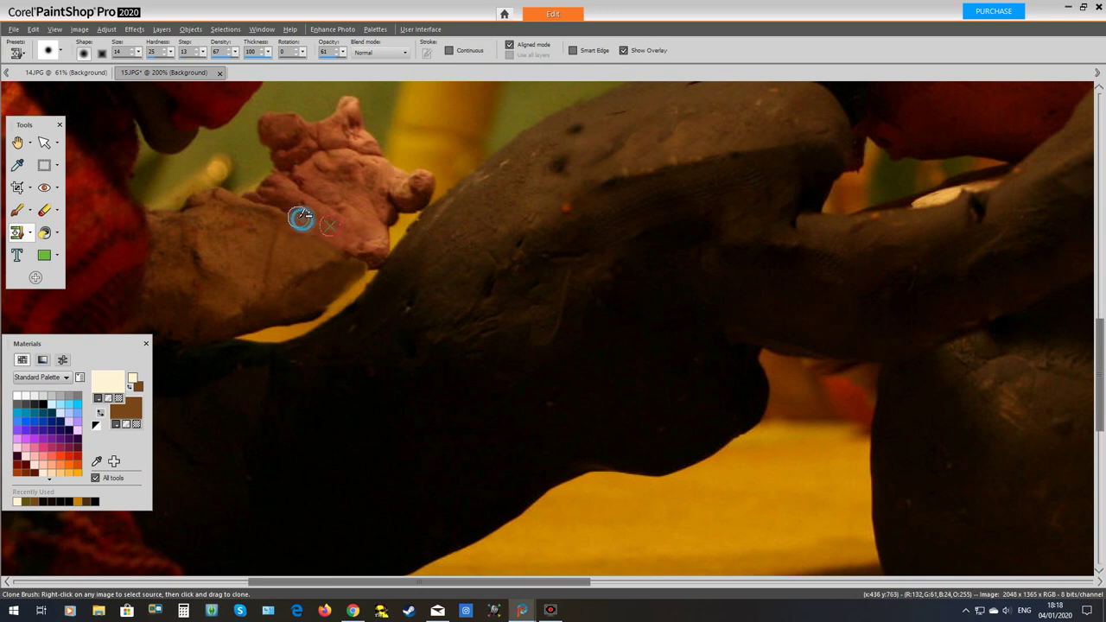
click(296, 216)
right_click(331, 225)
mouse_move(308, 214)
mouse_down()
mouse_move(345, 229)
mouse_move(312, 223)
mouse_move(358, 228)
mouse_move(277, 208)
mouse_move(321, 231)
mouse_move(293, 294)
mouse_move(369, 259)
mouse_move(312, 280)
mouse_move(363, 259)
mouse_up()
click(321, 215)
right_click(330, 276)
click(344, 262)
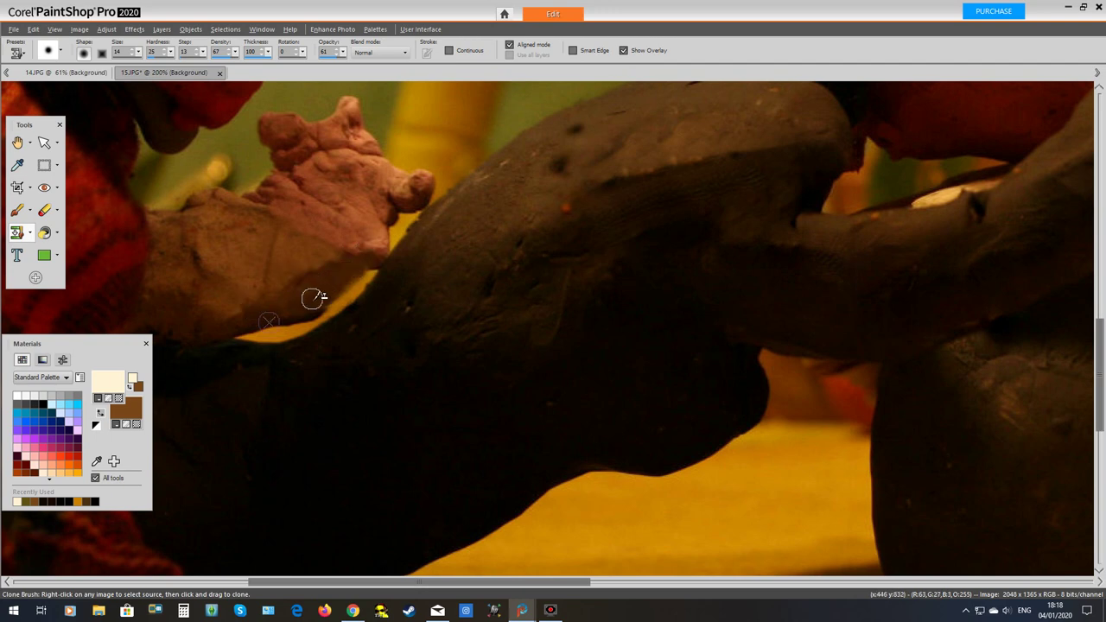
Clone shaded clay from the arm's lower part near the tartan clothing onto the underside of its extended end
right_click(167, 311)
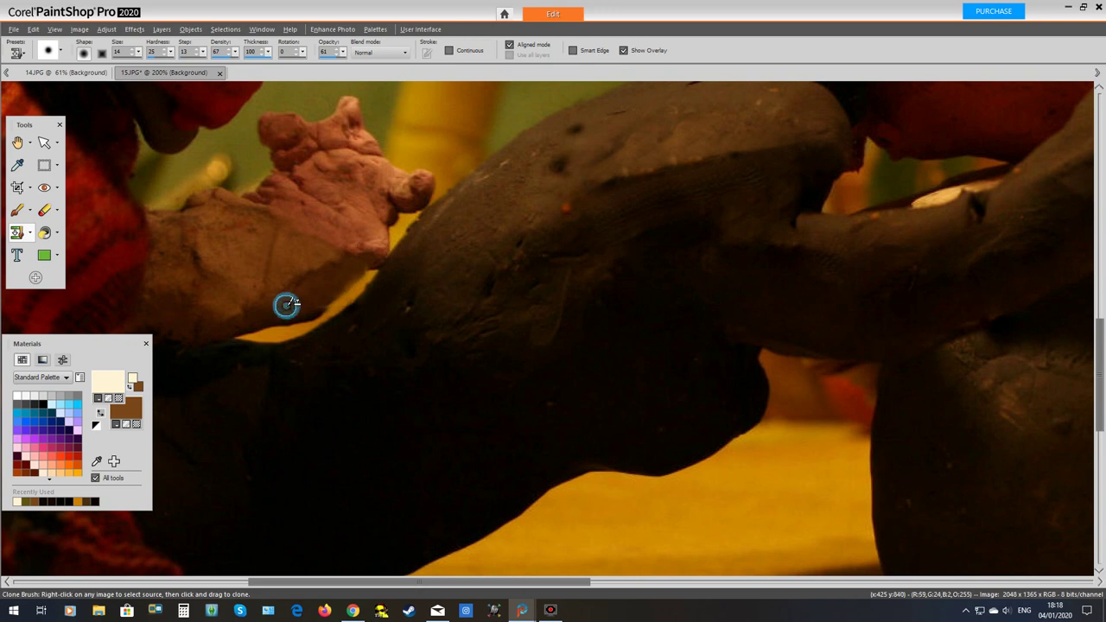
right_click(166, 318)
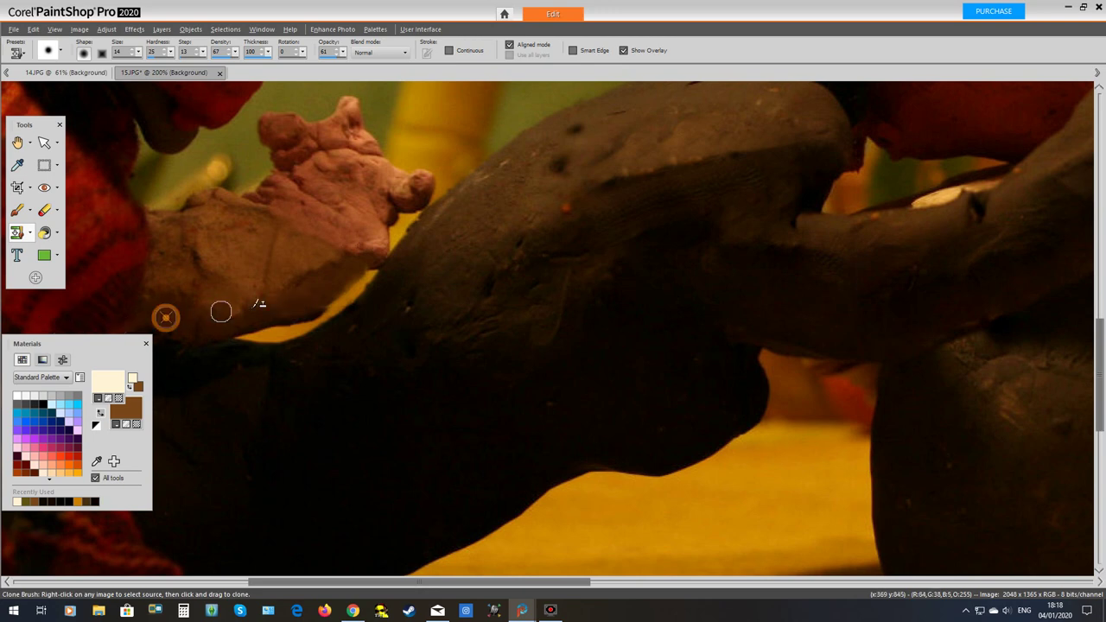
click(304, 297)
click(292, 297)
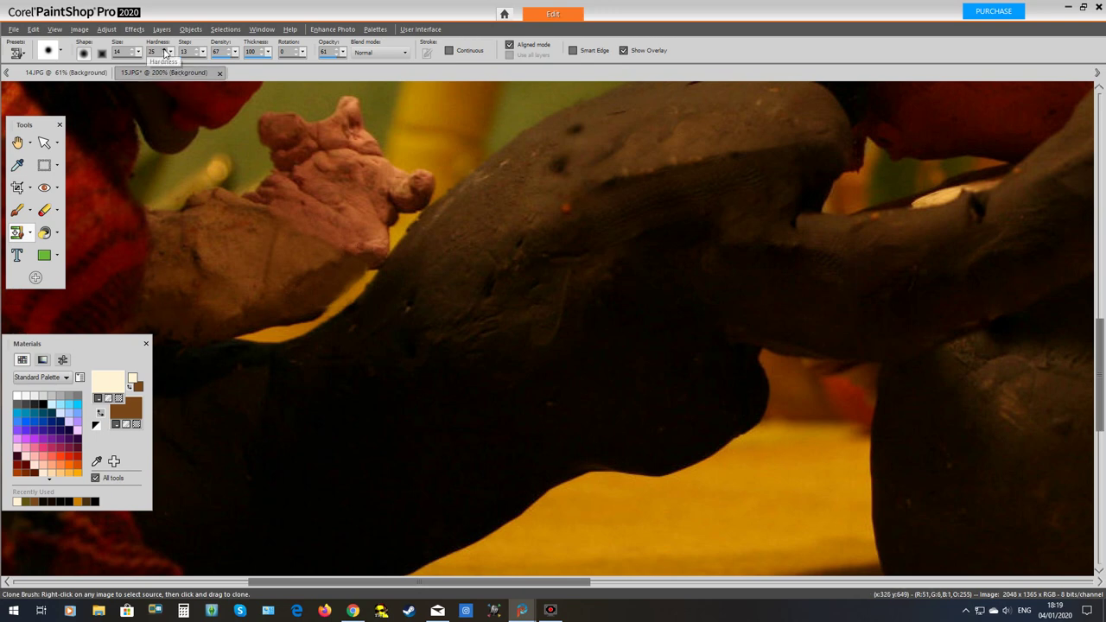
Set the clone brush hardness to 39 and darken the underside of the arm's extended end with shaded clay sampled near the tartan clothing
click(166, 52)
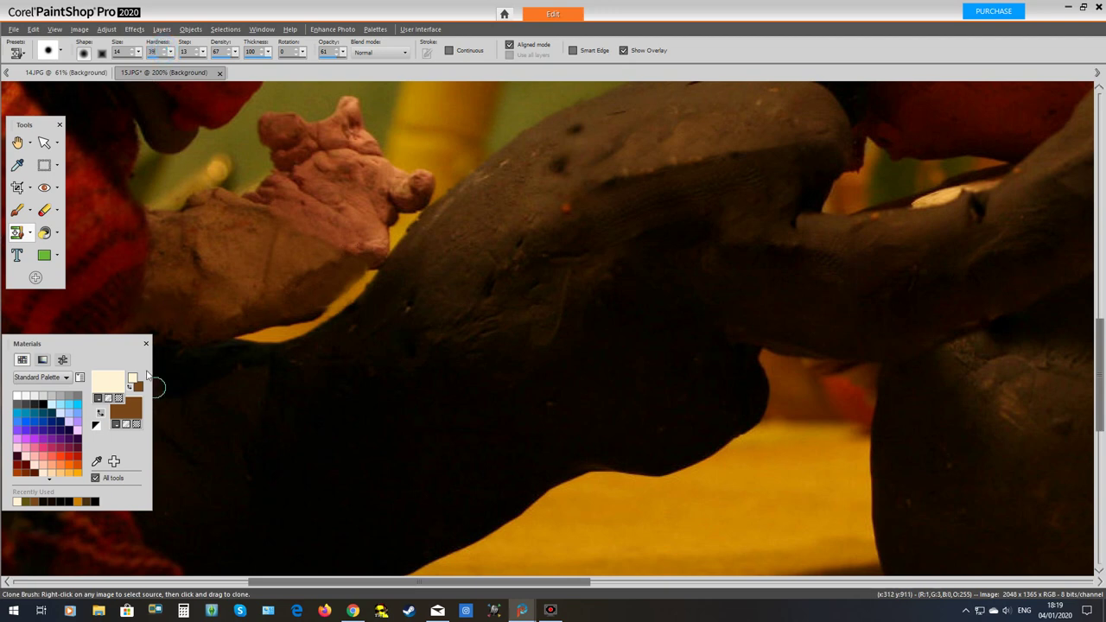
right_click(161, 315)
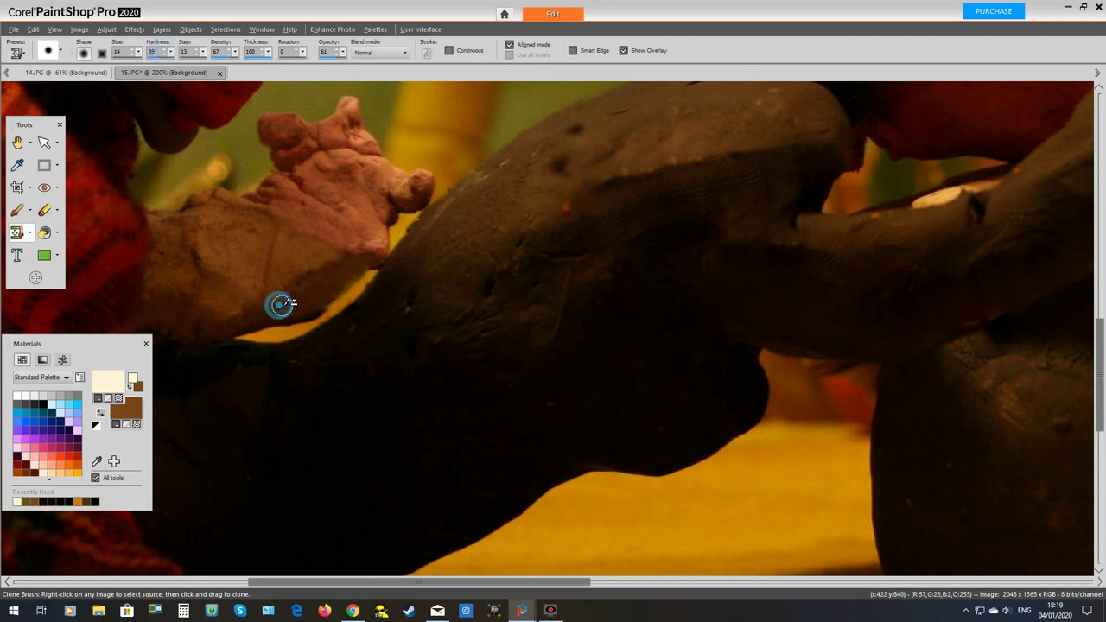
drag(279, 304, 306, 296)
click(302, 293)
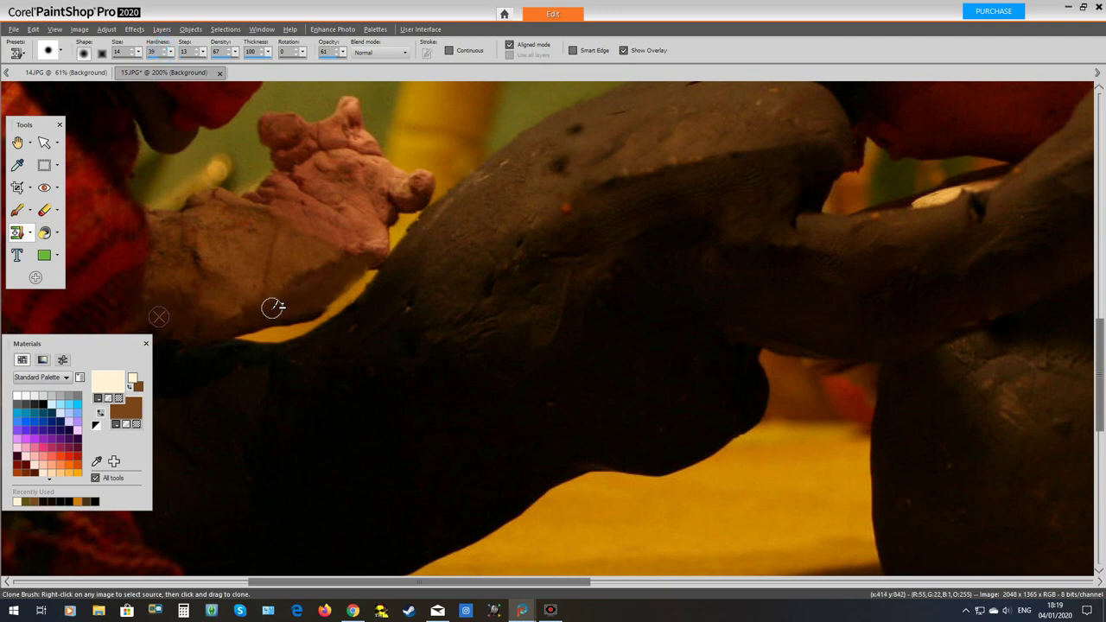
click(273, 308)
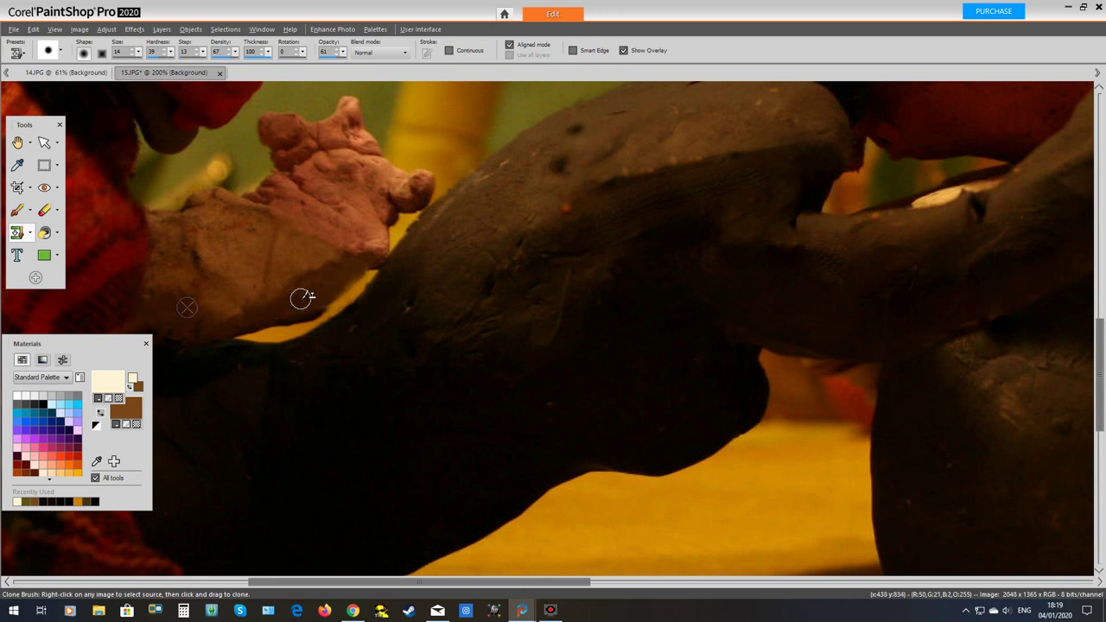
drag(300, 299, 295, 303)
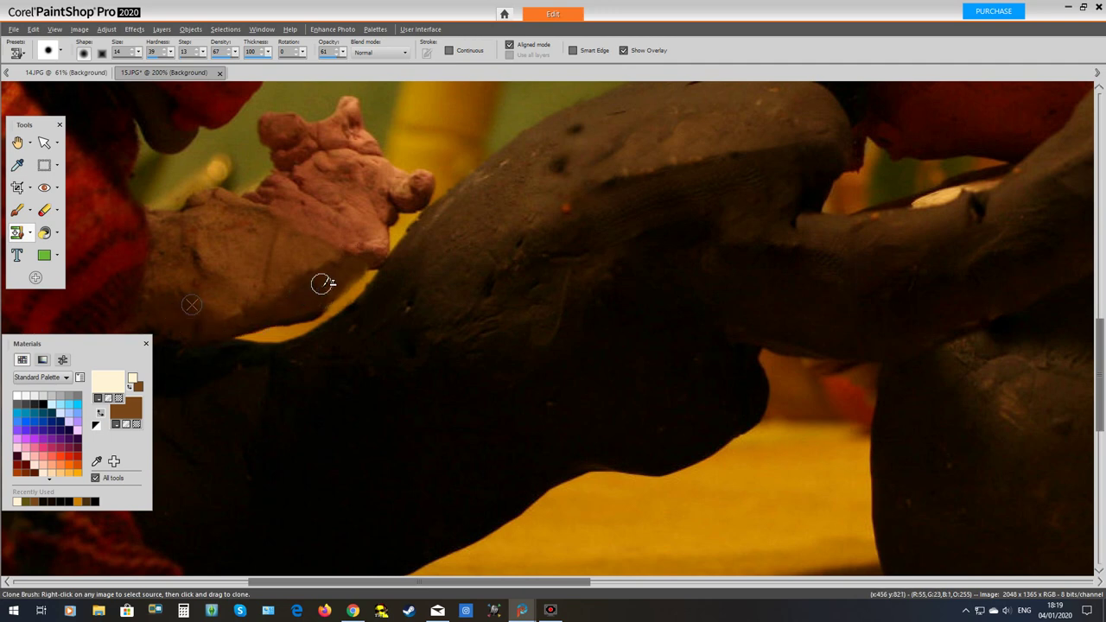
Try One Step Photo Fix on the whole frame and undo it
scroll(346, 307, down, 2)
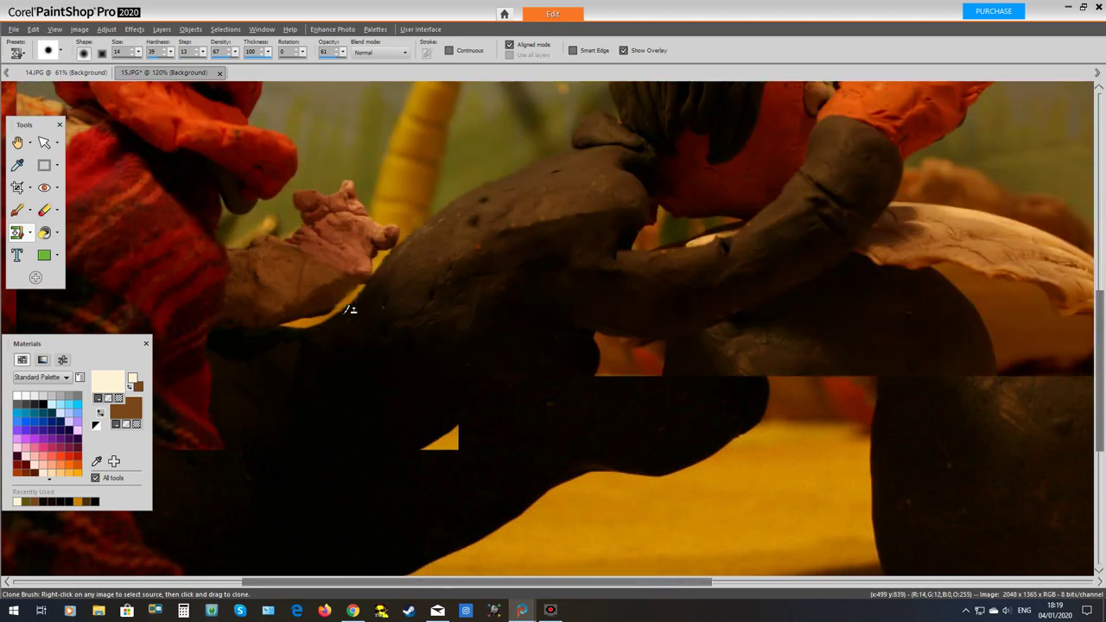
scroll(351, 345, down, 2)
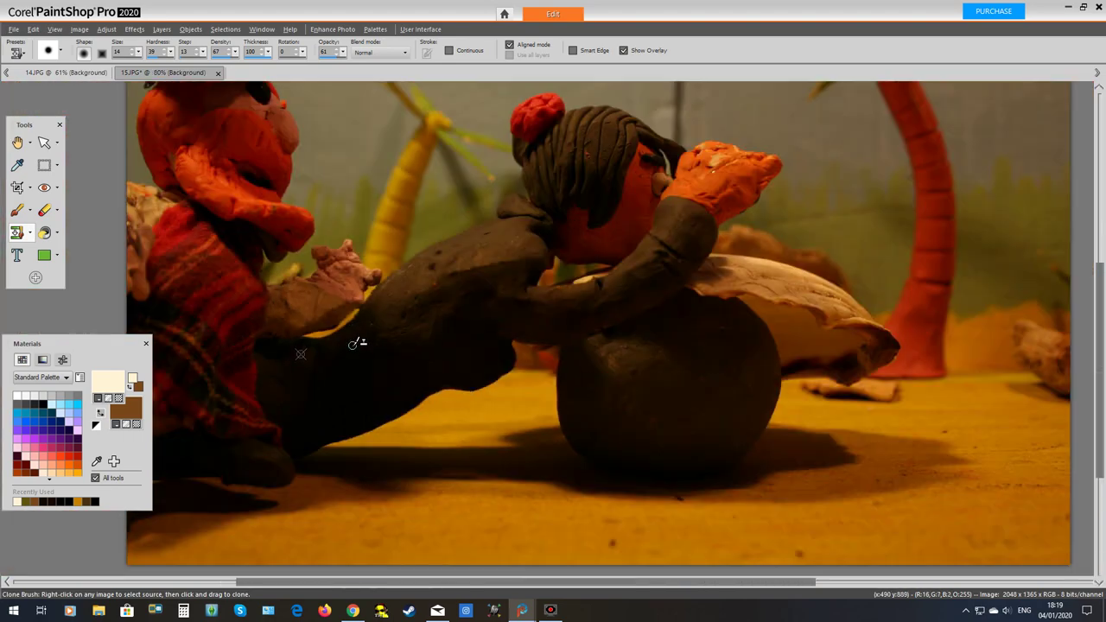
scroll(358, 343, down, 2)
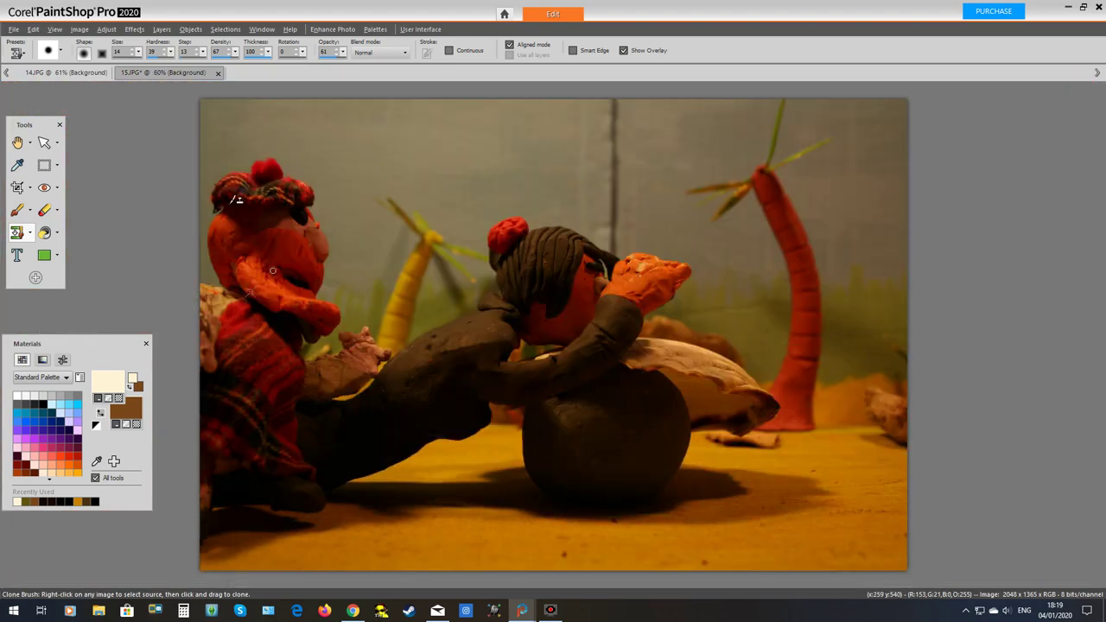
click(107, 29)
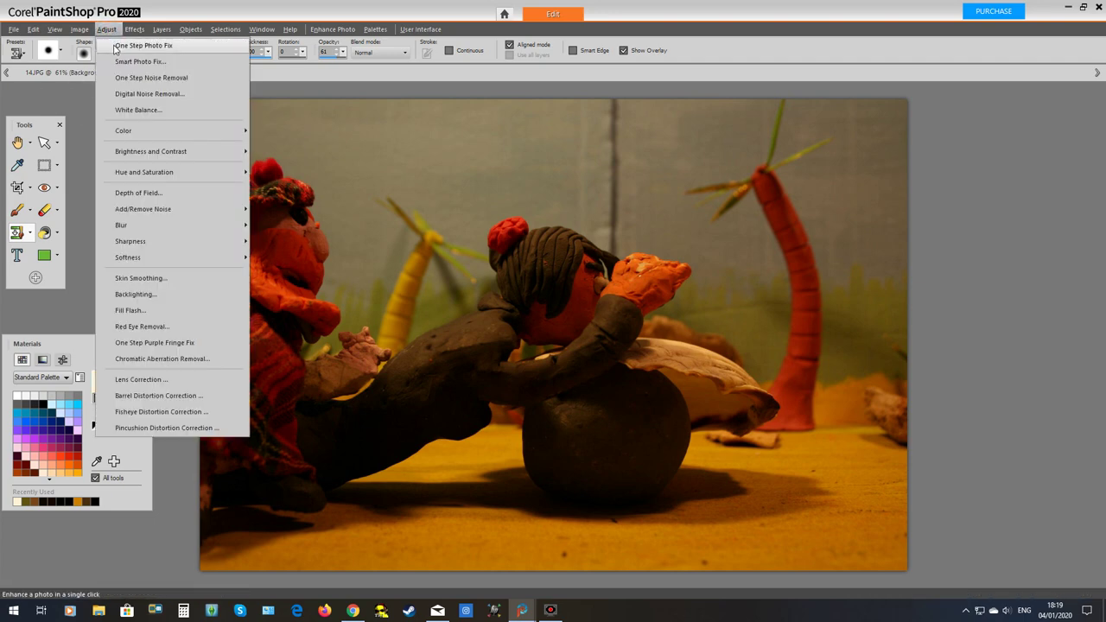
click(114, 46)
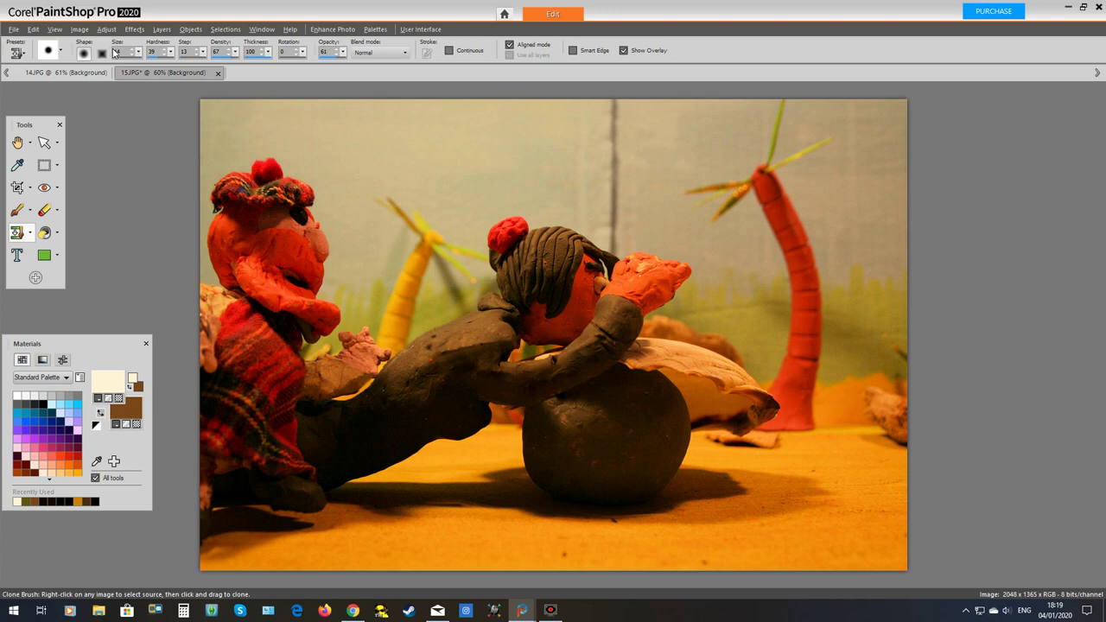
key(ctrl+z)
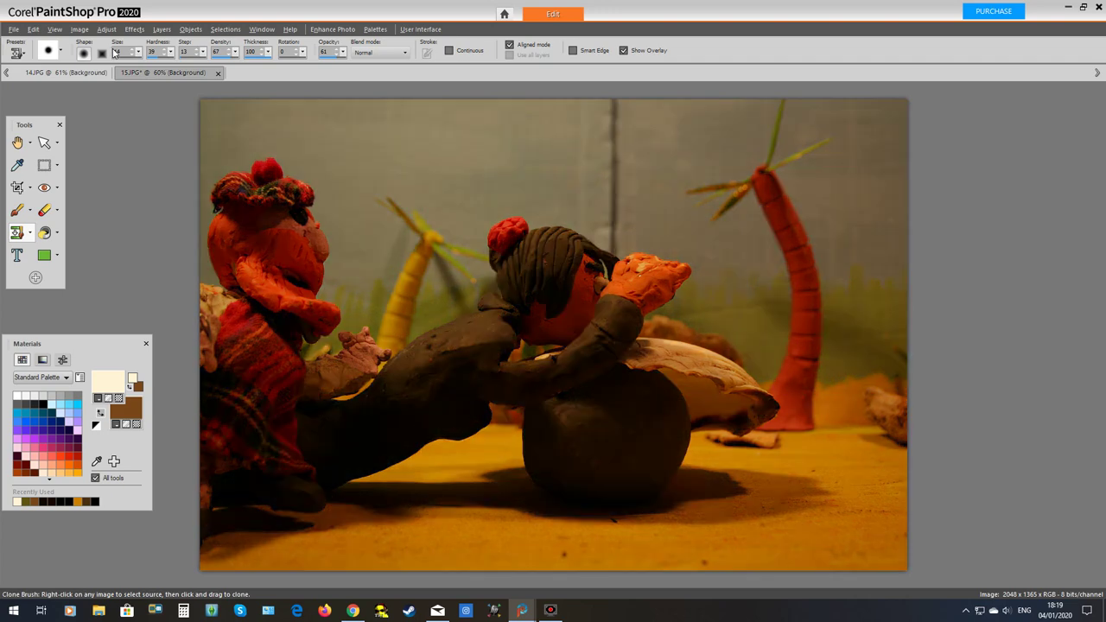